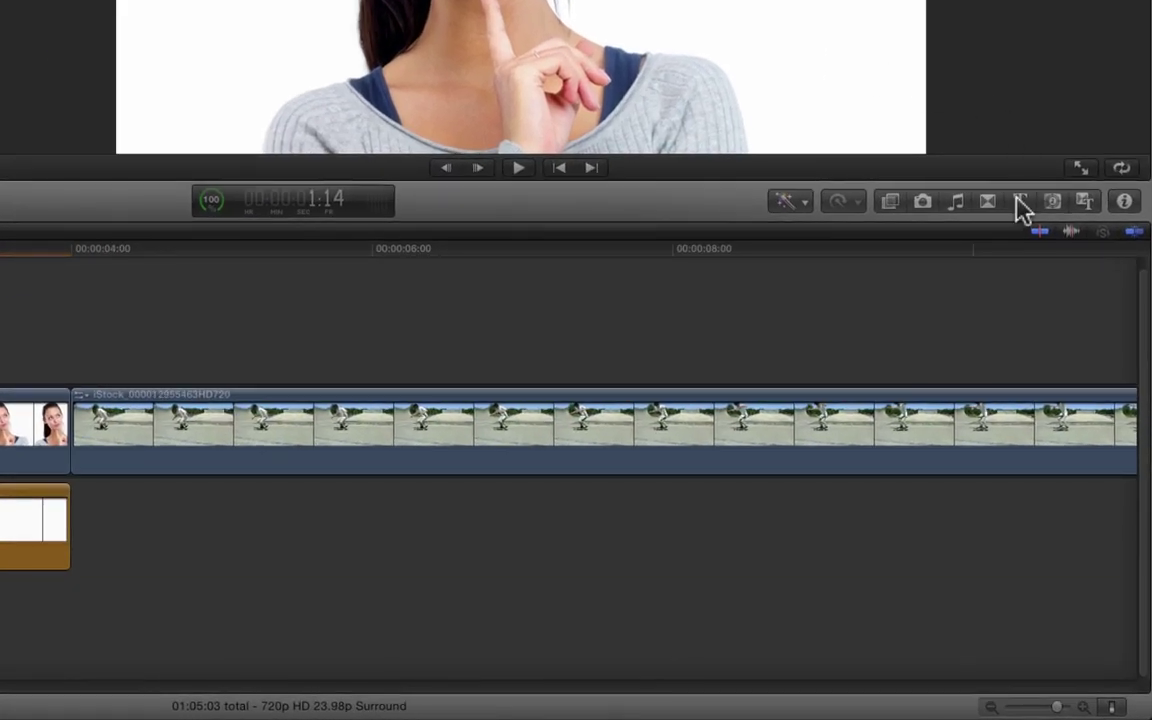
Show the Titles browser with the Ripple Callouts category and its 10 callout templates.
click(1020, 205)
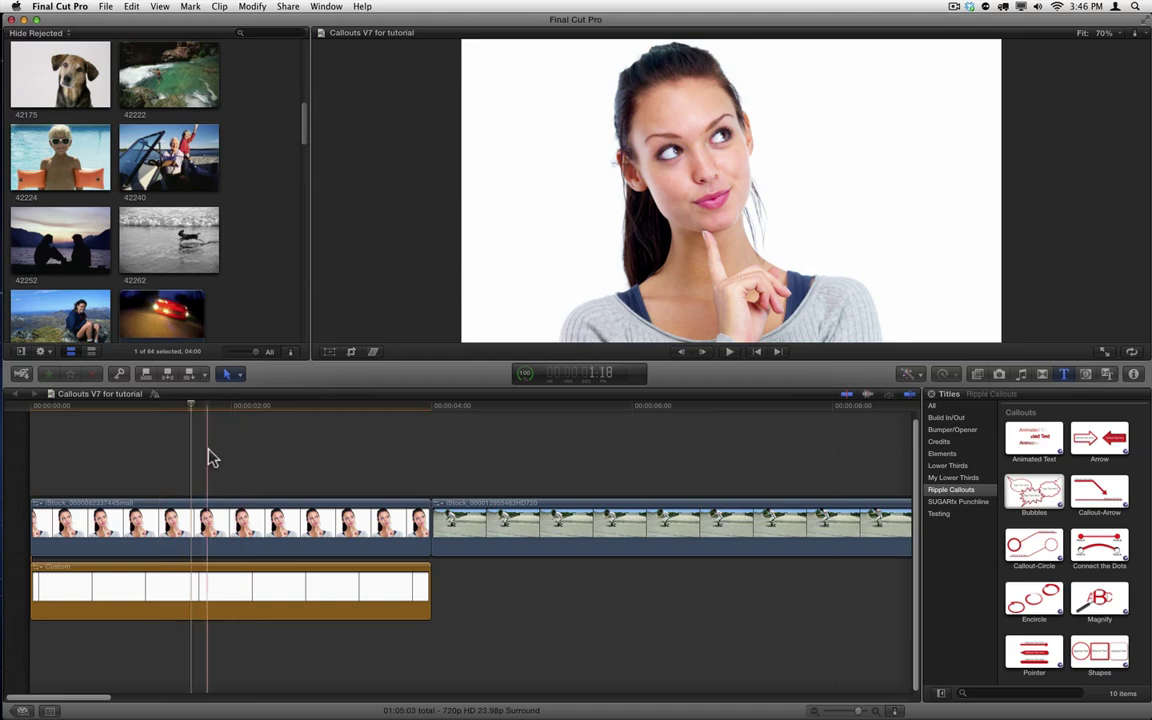
Mark the whole first clip of the woman and connect the Bubbles callout title above it.
key(c)
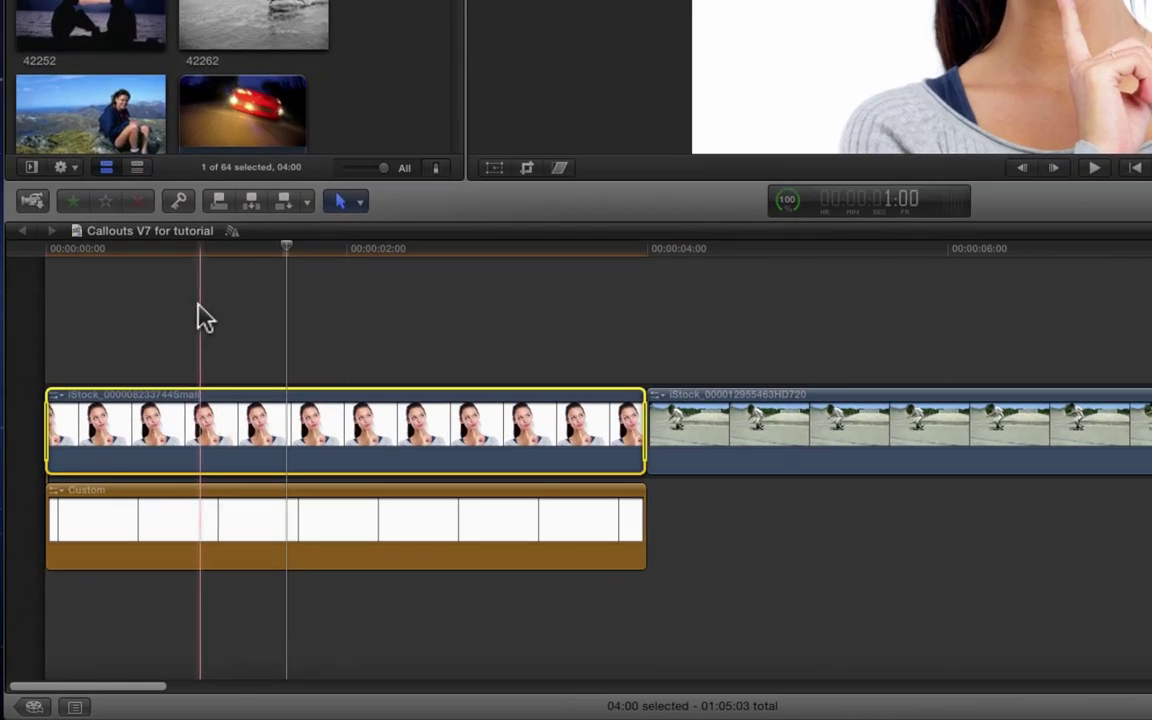
key(i)
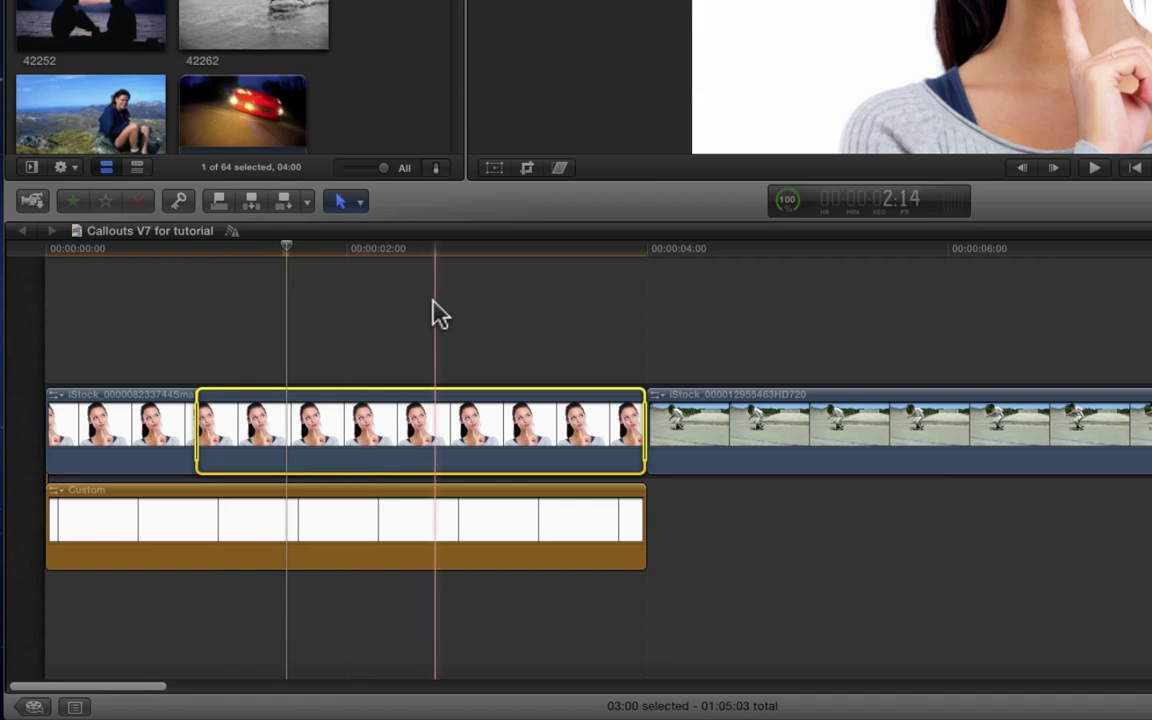
key(o)
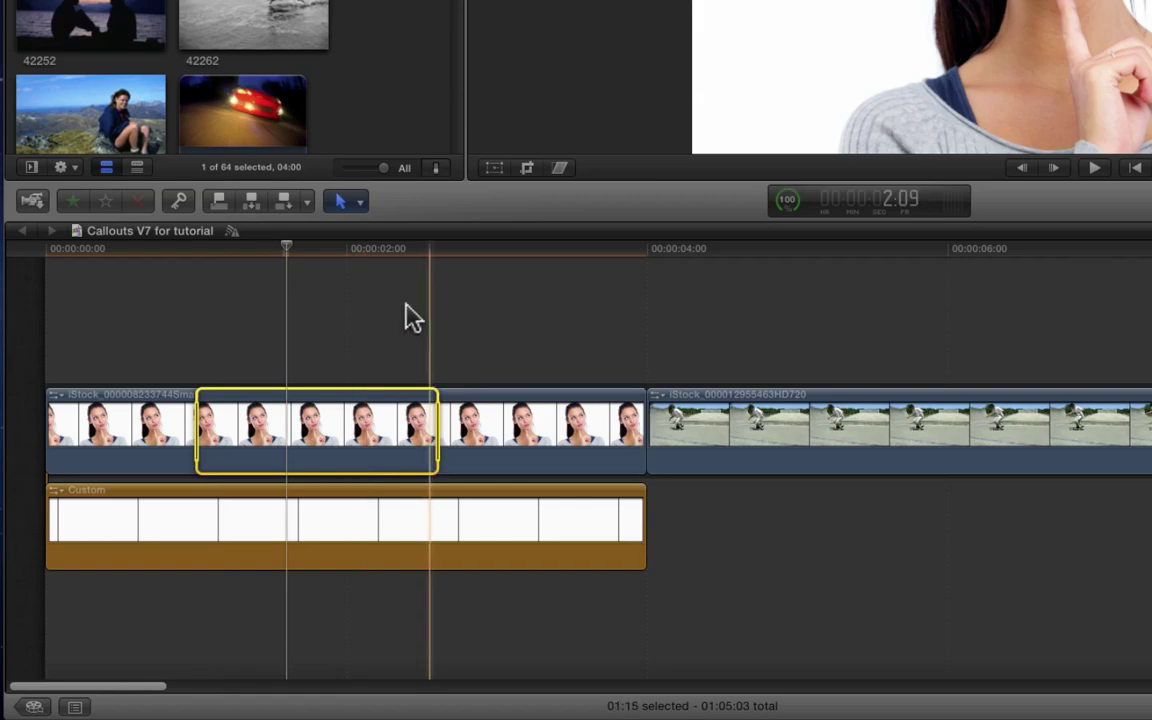
key(x)
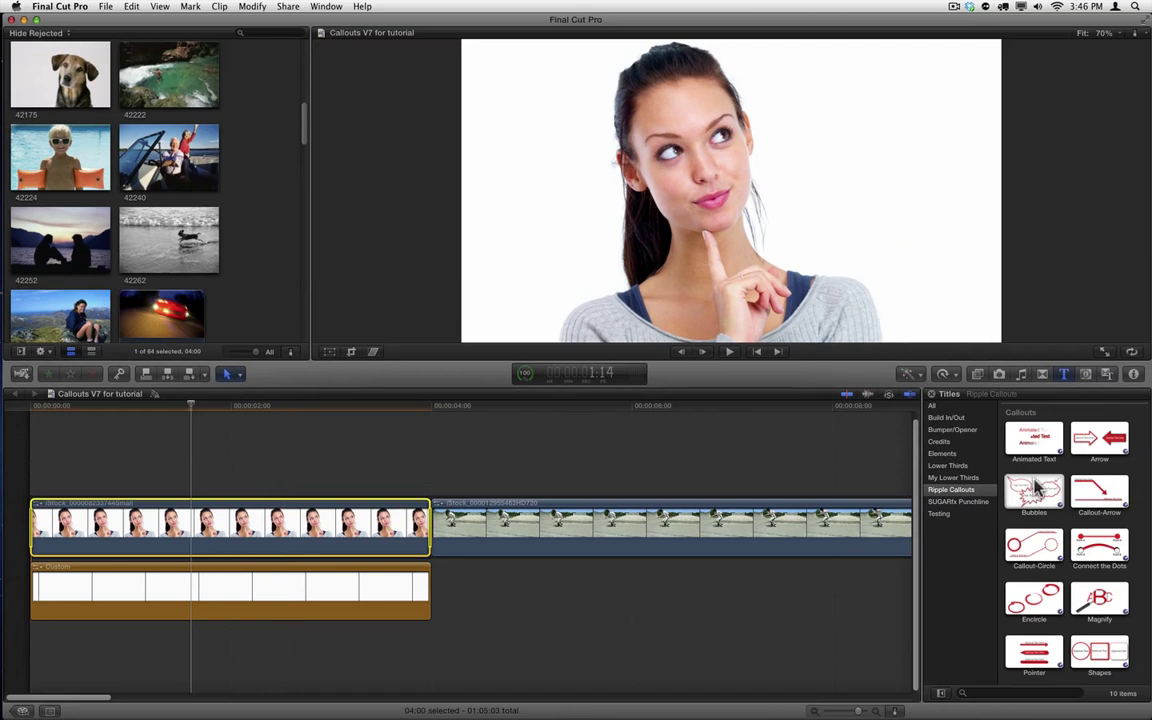
click(1036, 487)
key(q)
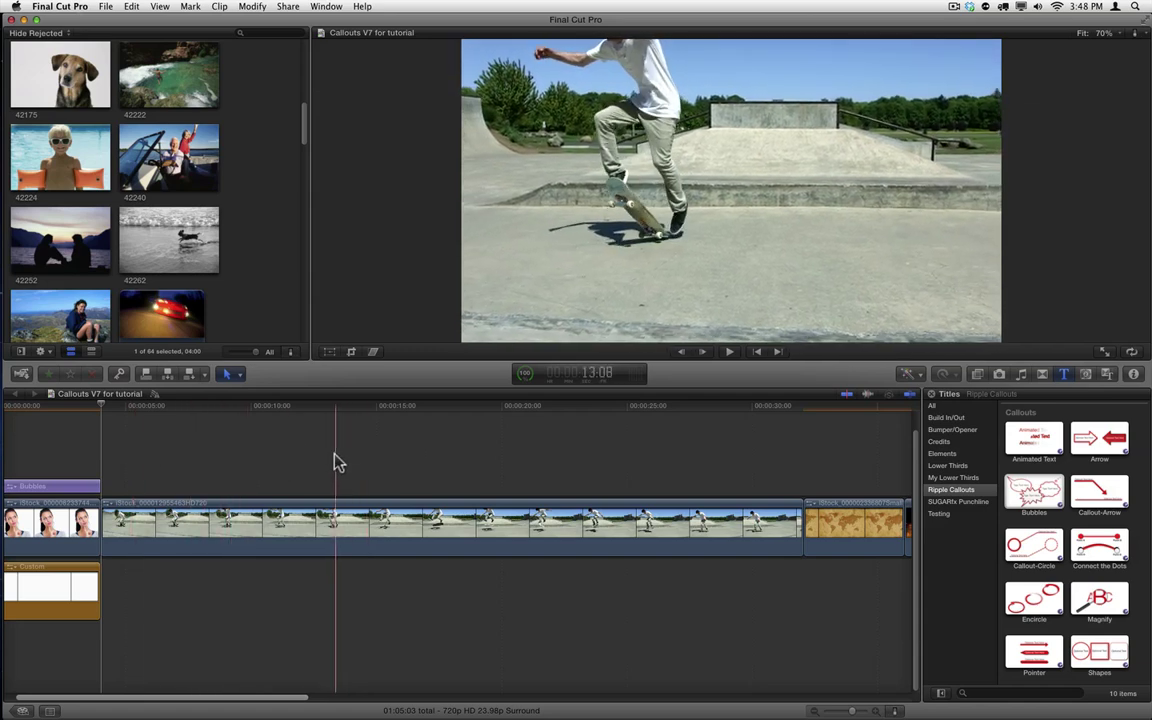
Add a Hold freeze to the skateboard clip at 13:07 from the Retime menu and lengthen it.
click(336, 516)
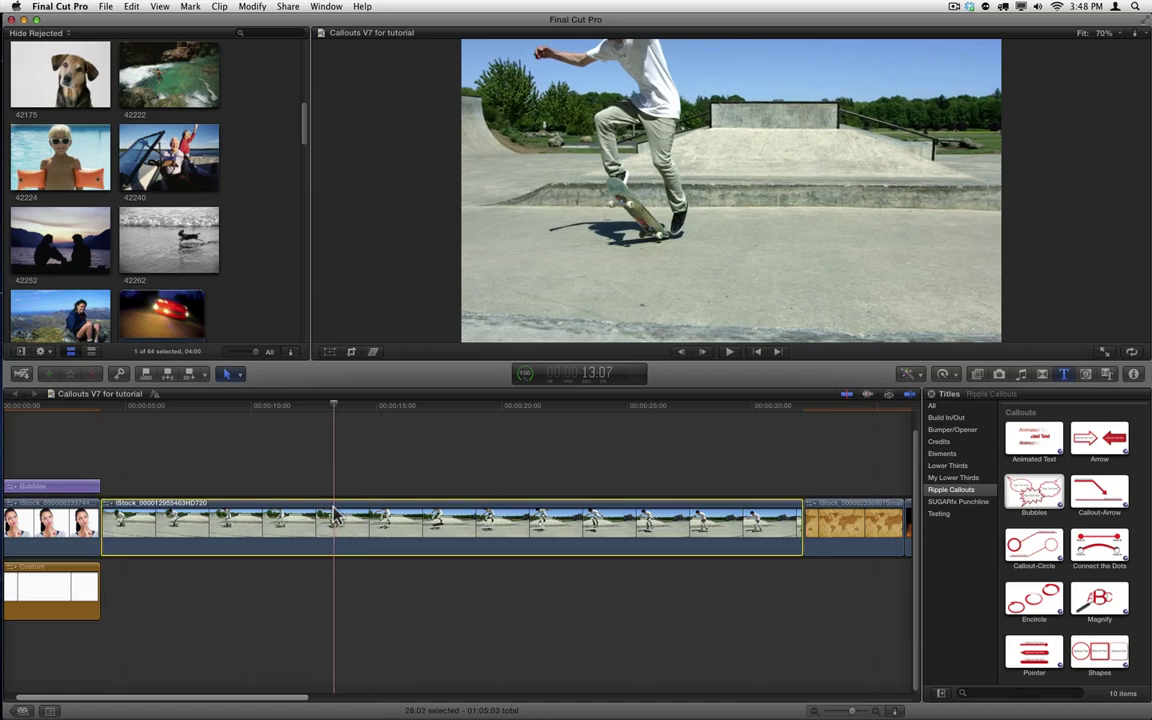
click(950, 376)
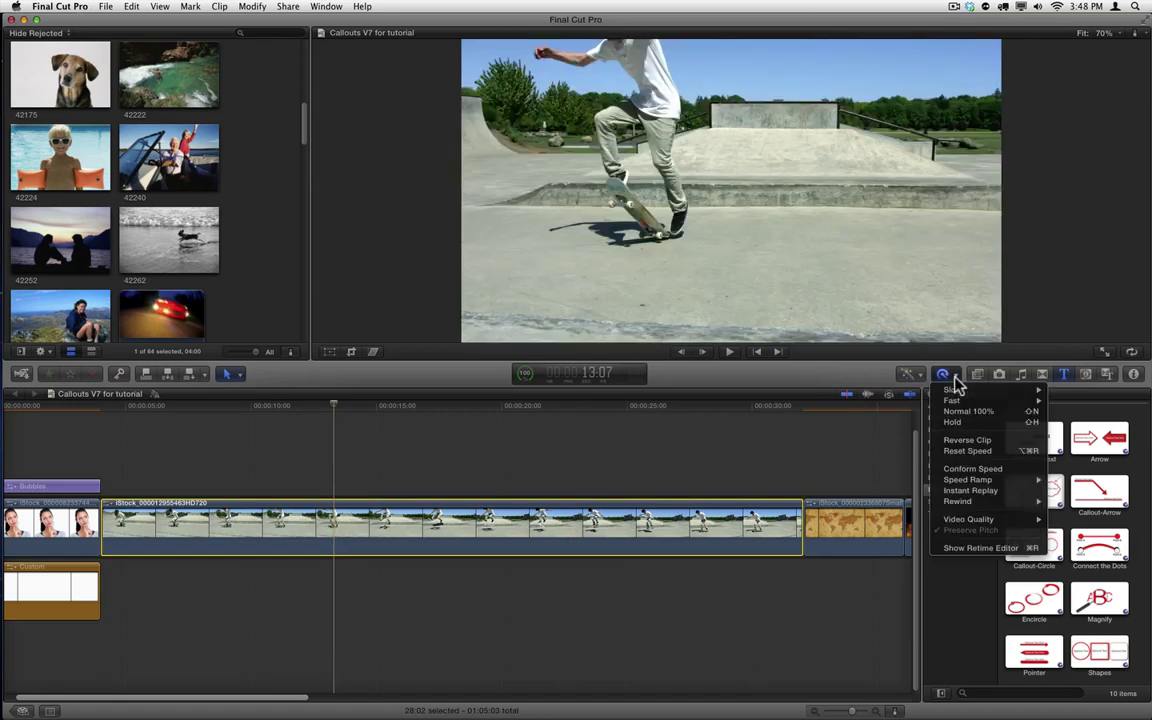
click(1007, 423)
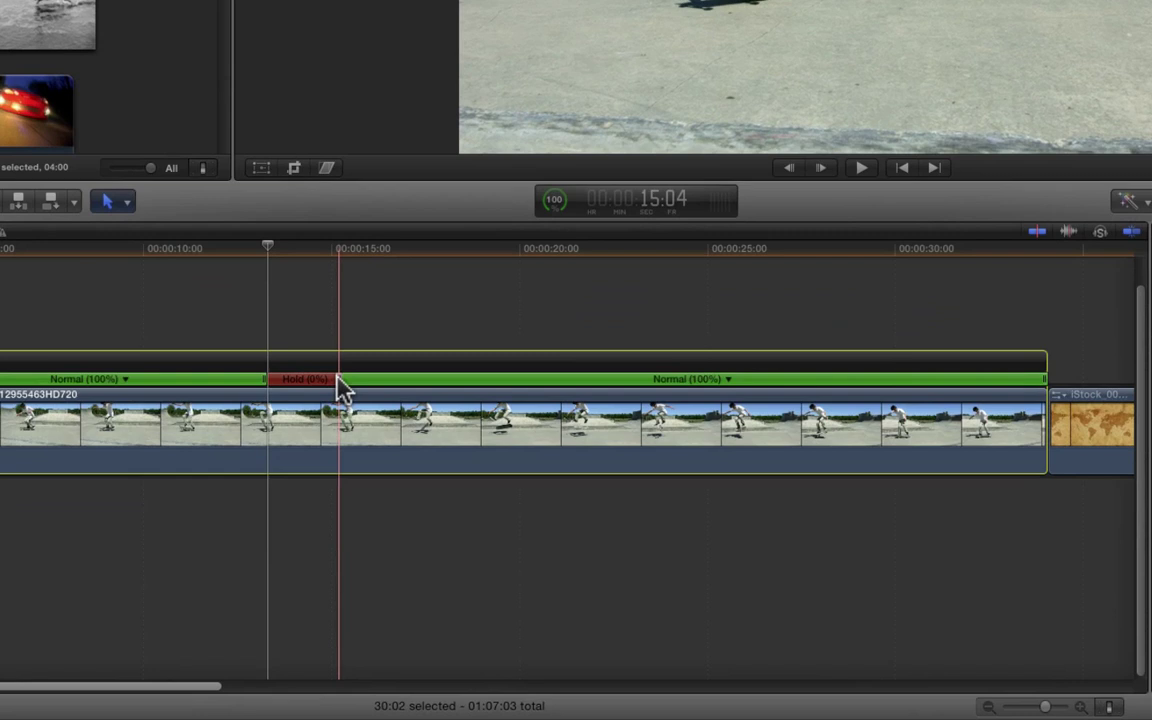
drag(337, 379, 364, 380)
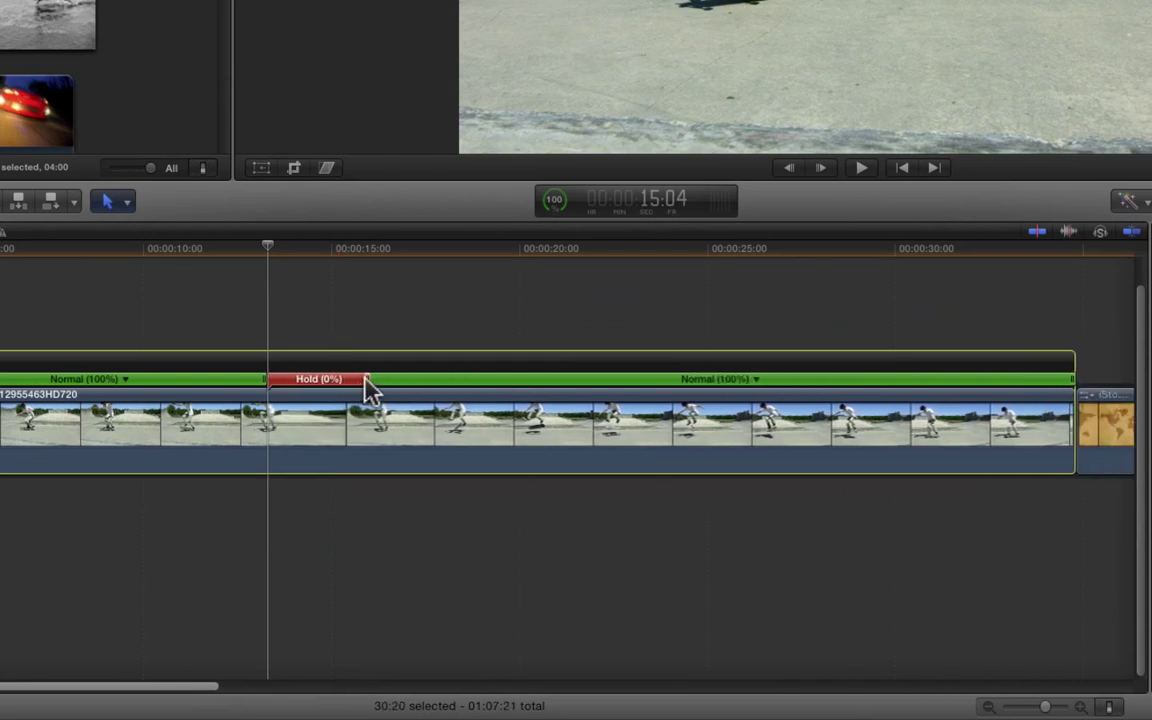
click(316, 380)
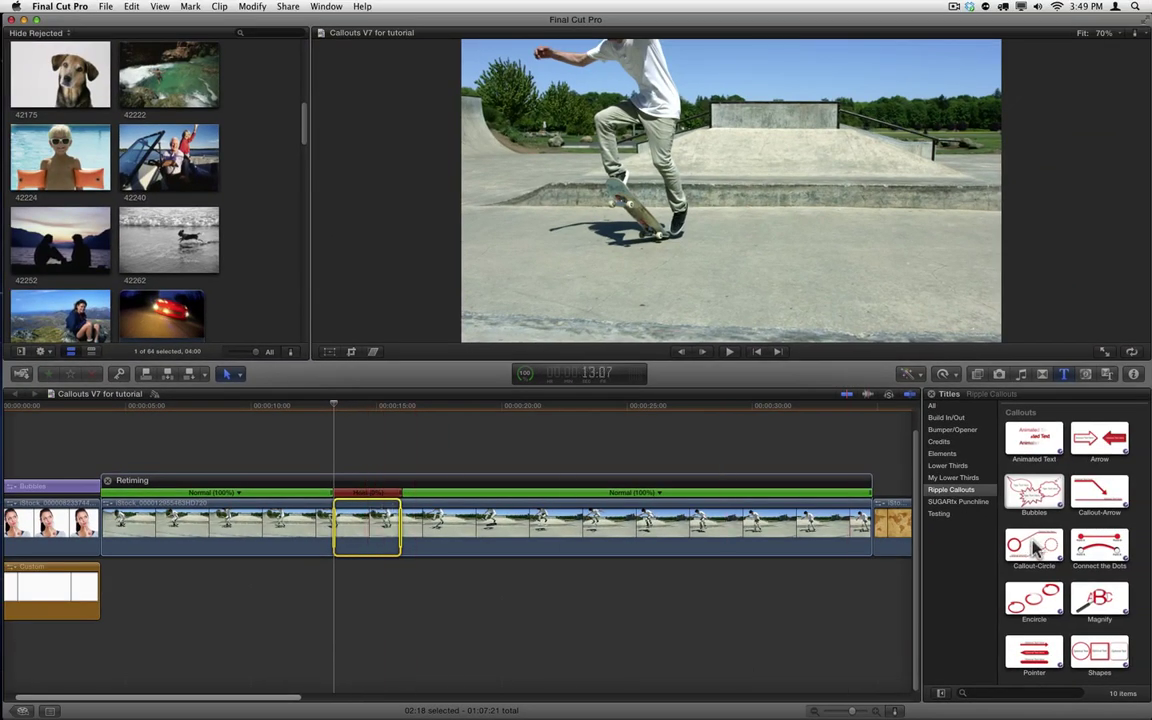
Connect a Callout-Circle title above the hold and select it to show its on-screen controls.
click(1035, 545)
key(q)
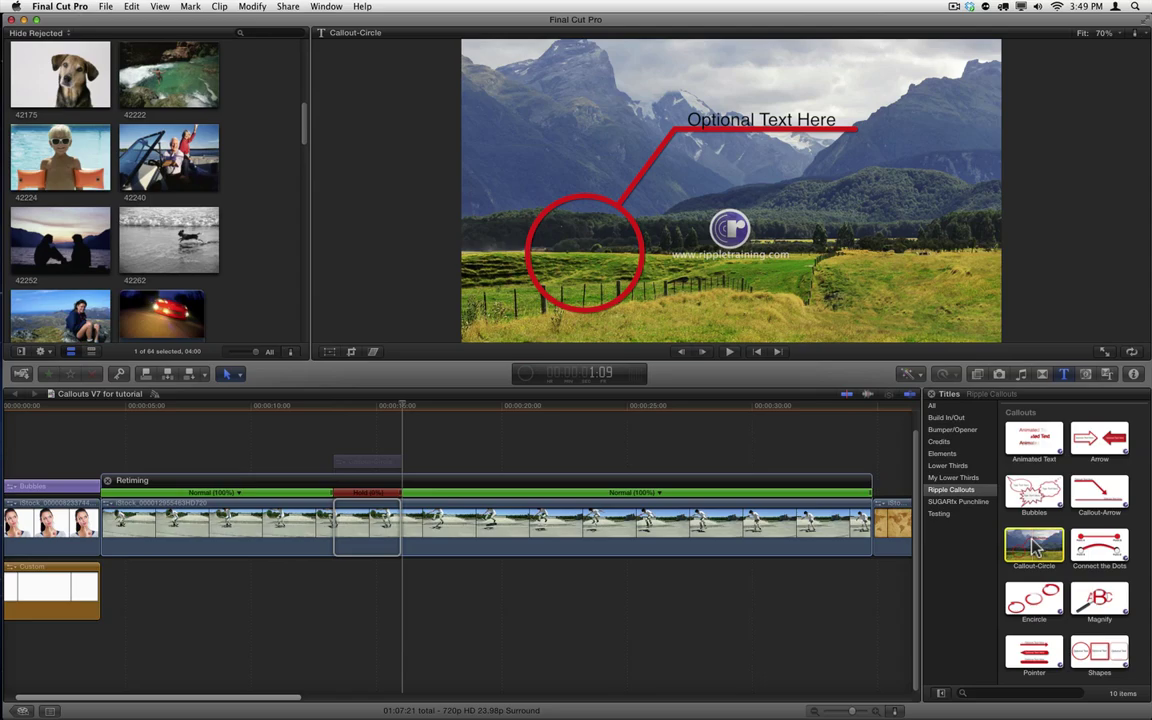
click(367, 407)
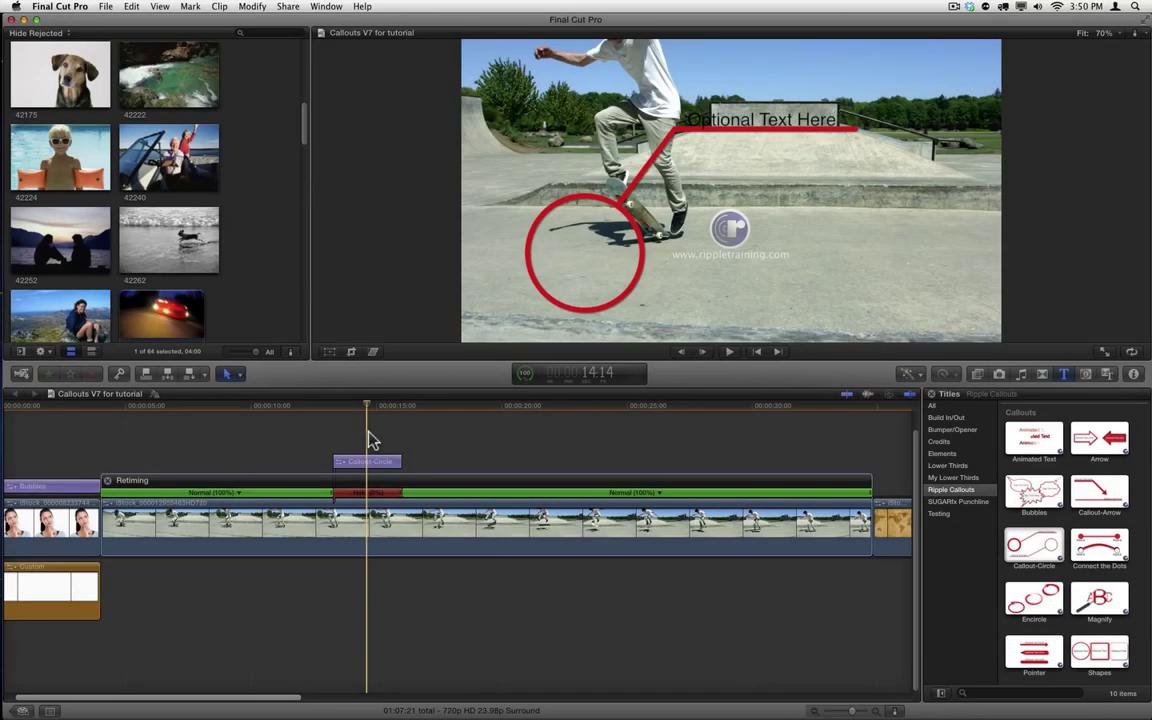
click(378, 464)
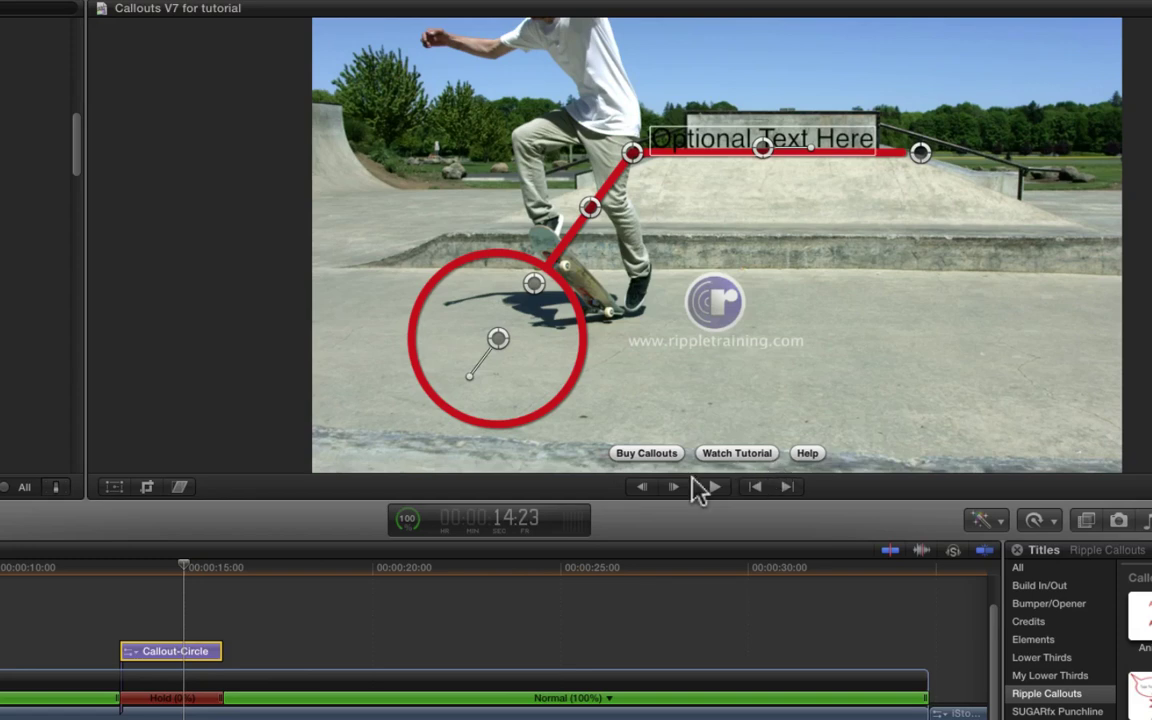
click(646, 453)
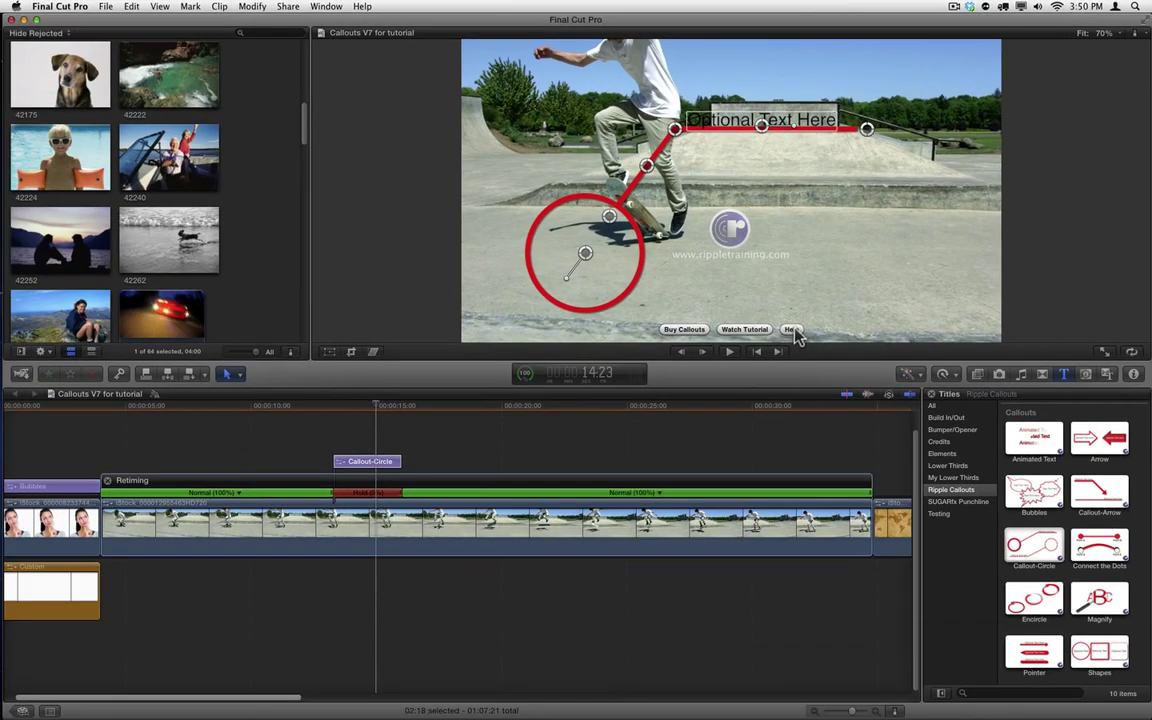
Open the Callout-Circle Quick Tips help PDF and scroll it to page 2.
click(791, 330)
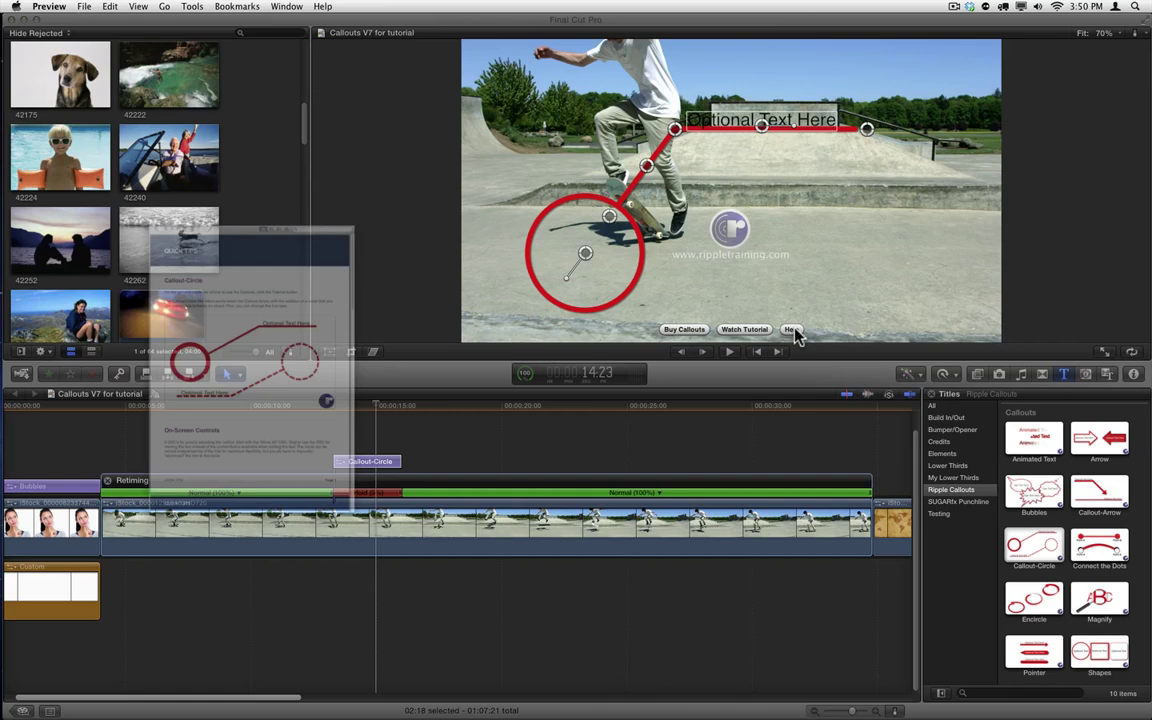
drag(183, 45, 211, 40)
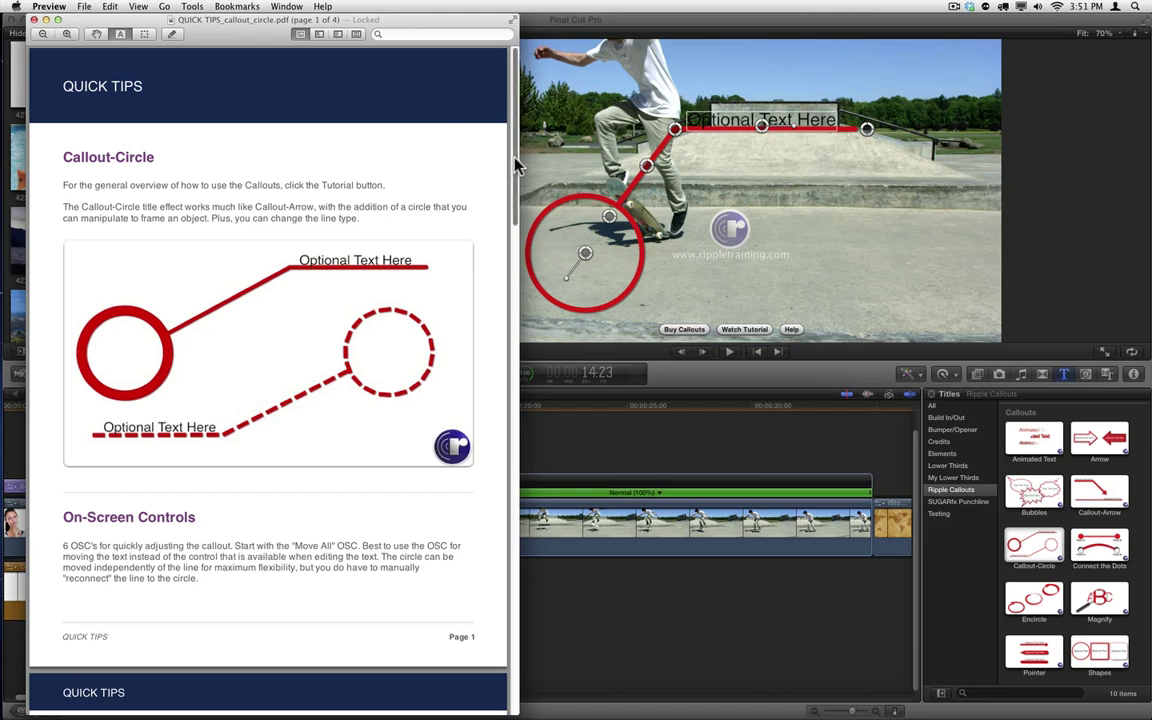
scroll(517, 170, down, 1)
drag(517, 170, 530, 258)
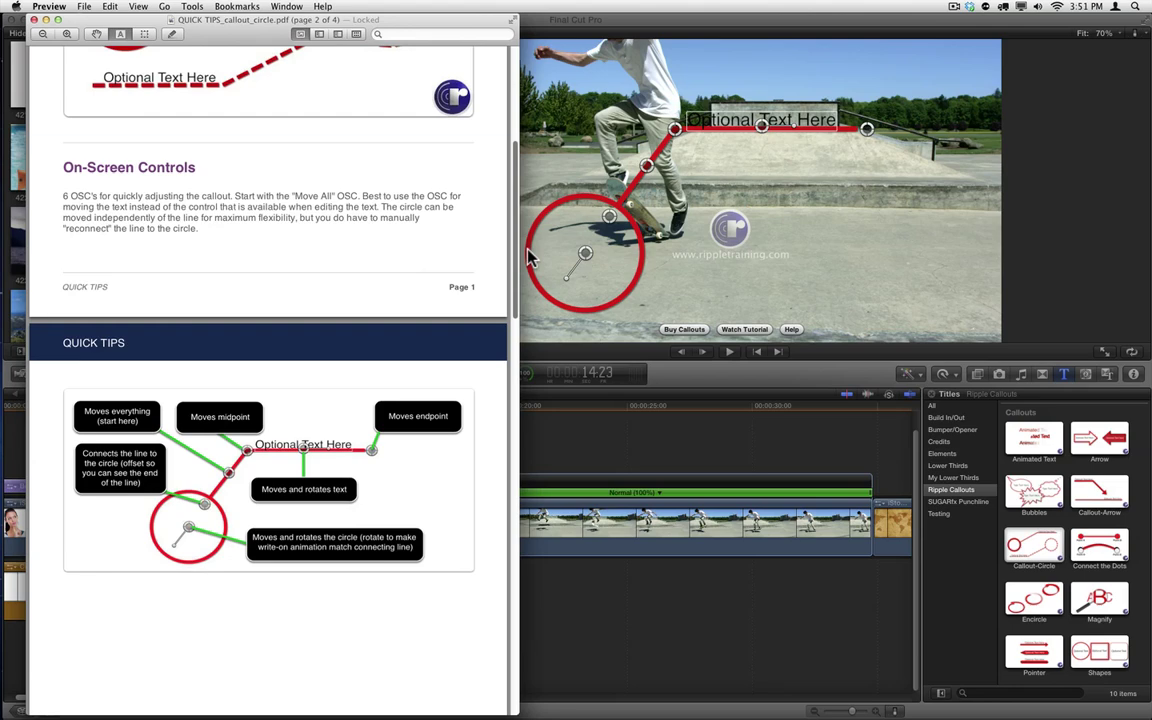
drag(530, 258, 530, 656)
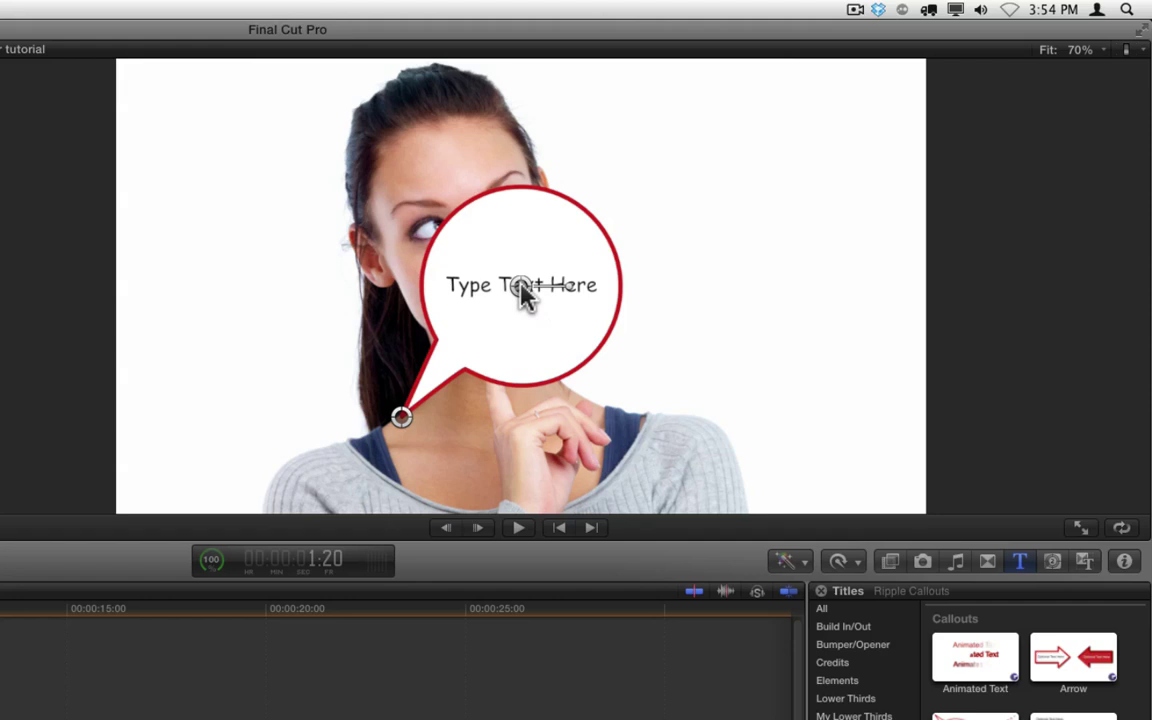
Drag the Bubbles speech bubble up and right over the woman and pull its tail shorter.
drag(530, 289, 785, 236)
drag(746, 196, 776, 186)
drag(598, 188, 580, 232)
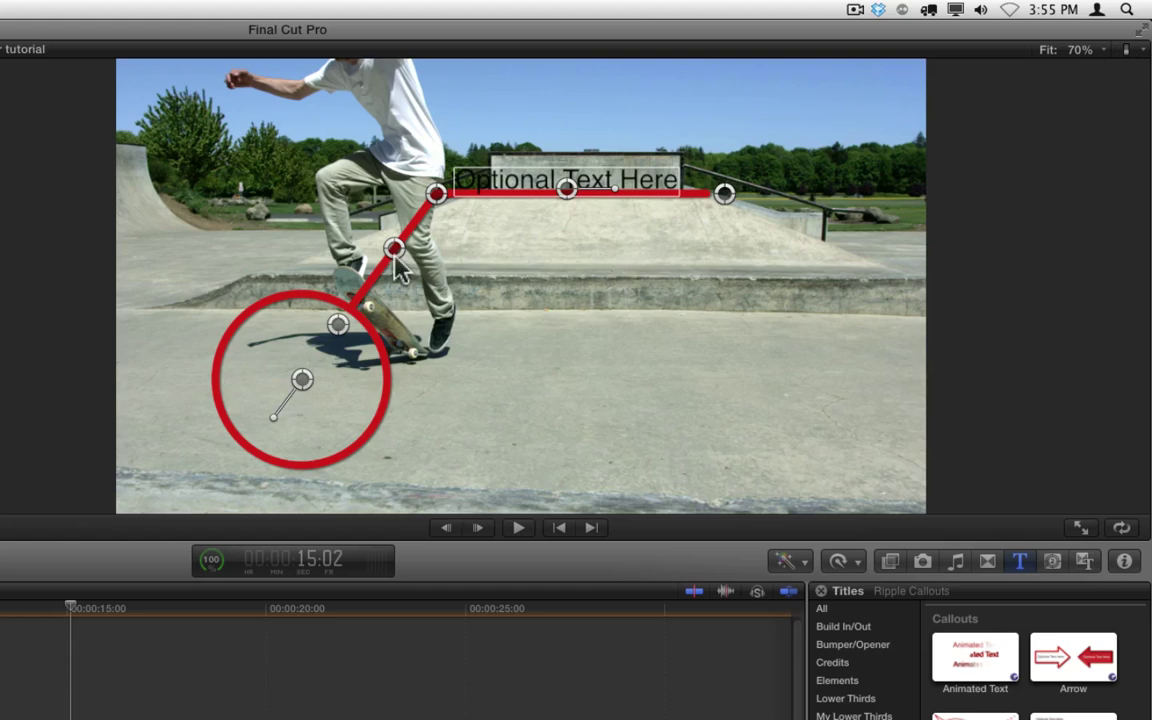
Nudge the circle callout up-left and drop its 'Optional Text Here' label onto the pavement.
mouse_move(395, 258)
mouse_down()
mouse_move(470, 285)
mouse_move(345, 205)
mouse_move(328, 220)
mouse_move(480, 272)
mouse_move(362, 258)
mouse_move(382, 260)
mouse_move(407, 240)
mouse_up()
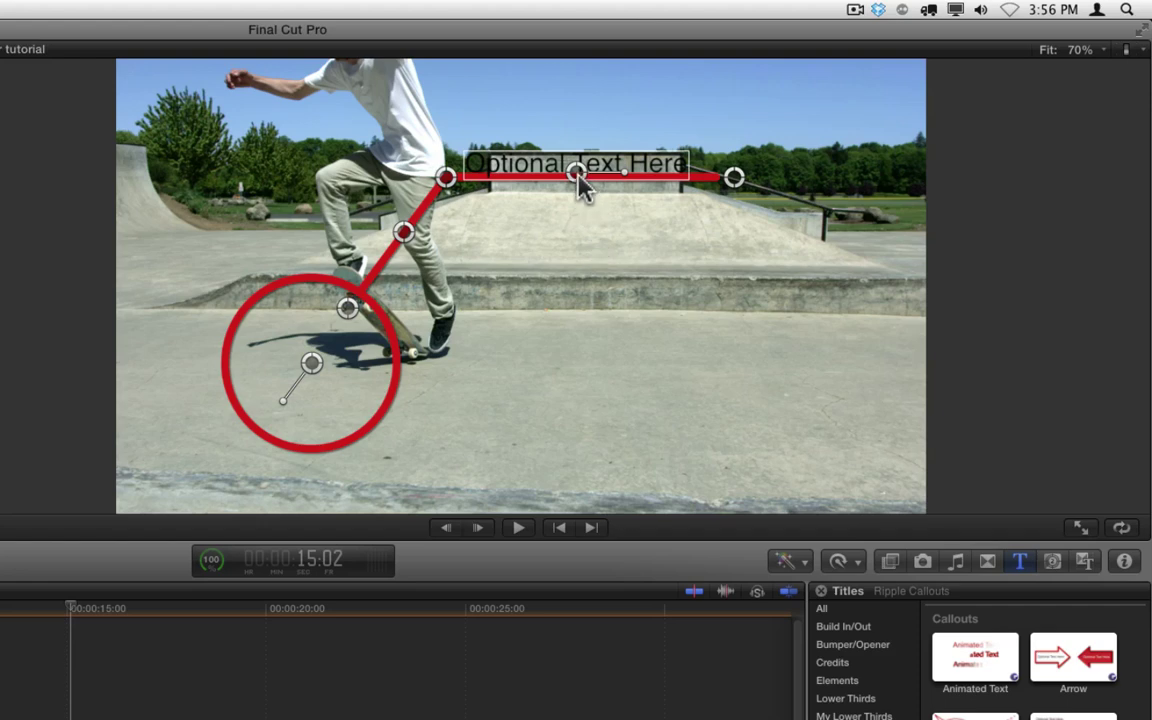
drag(578, 180, 658, 404)
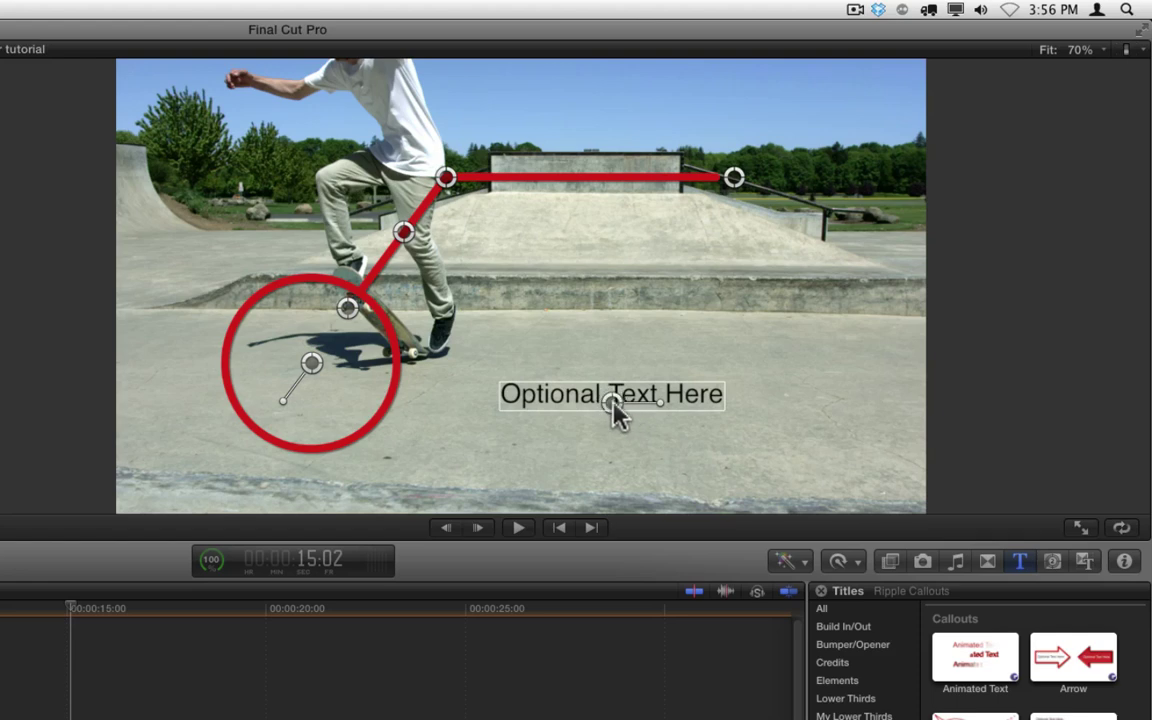
Enter the callout text, select the word 'Text', and leave text editing.
double_click(575, 404)
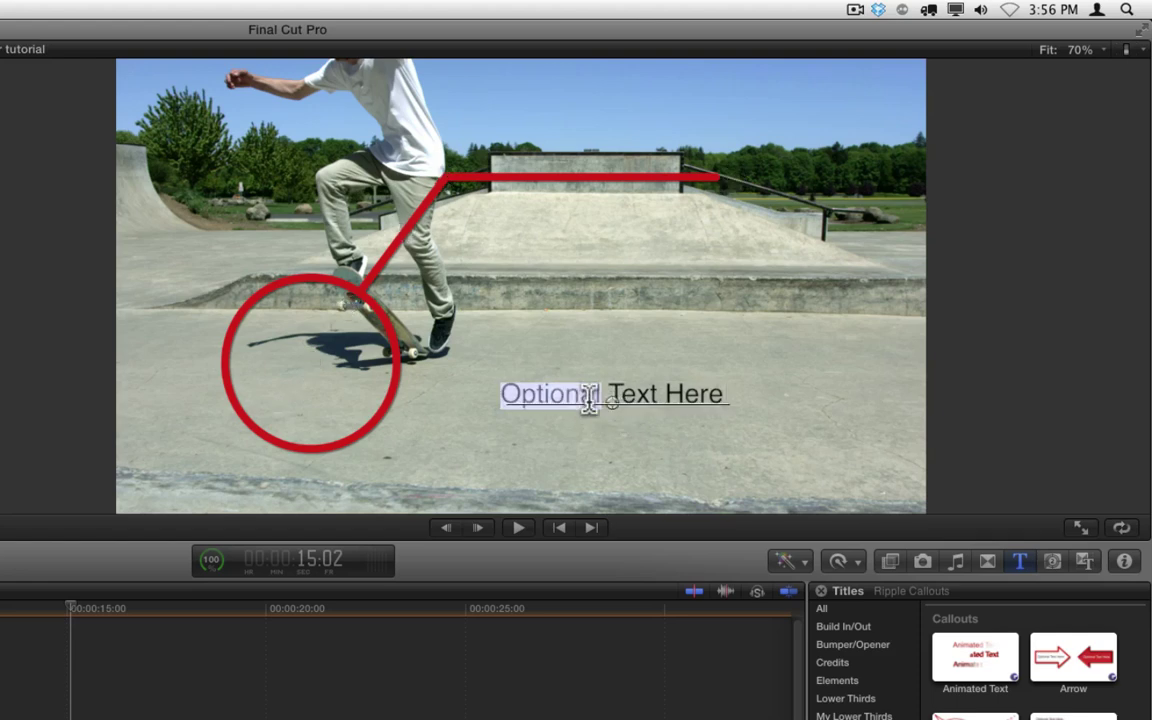
double_click(627, 395)
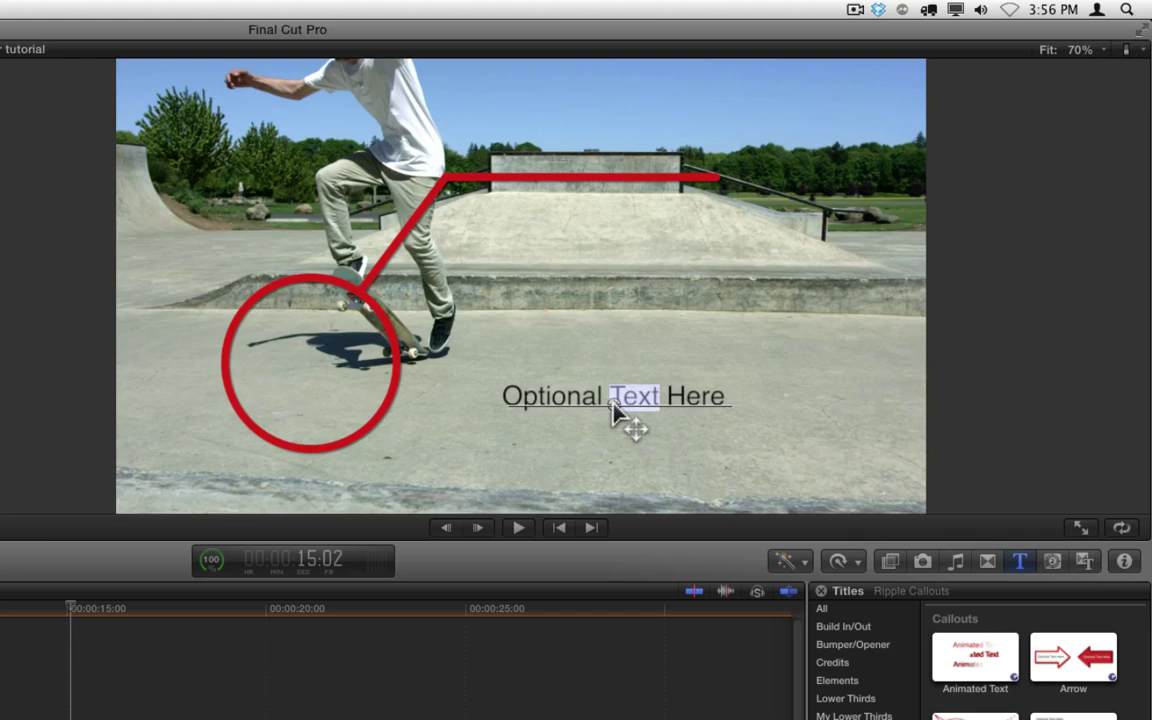
key(Escape)
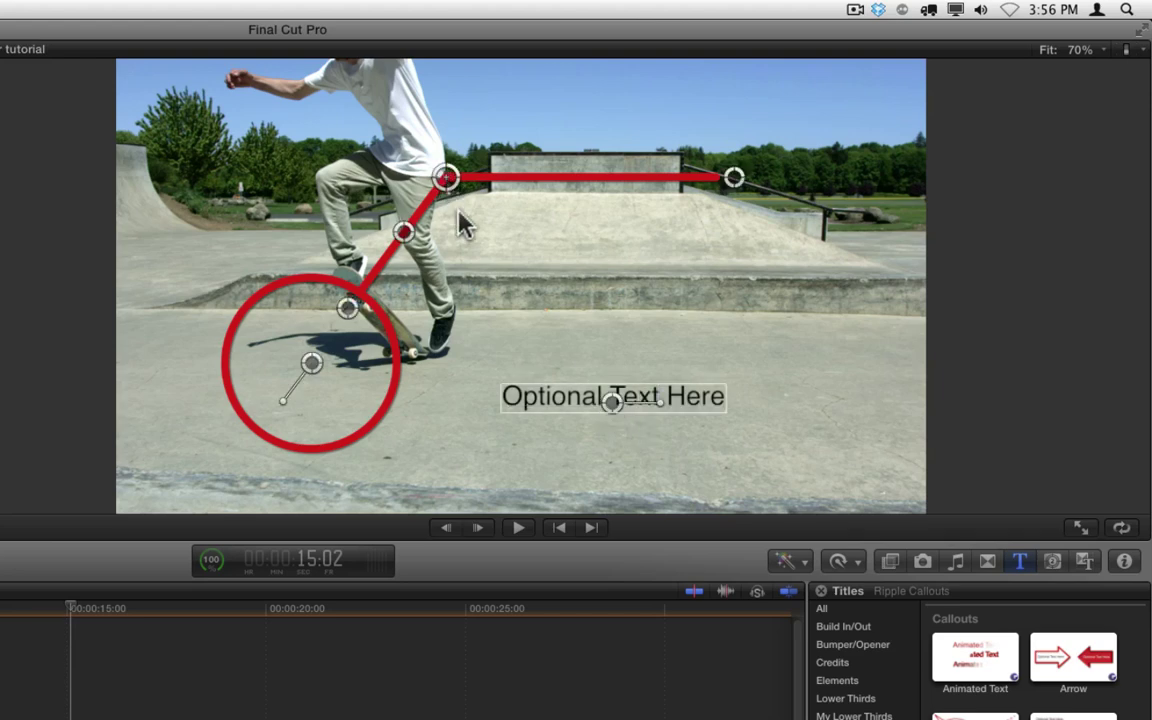
Run the leader line beneath the label, ring the skateboard with the circle, and nudge the text down-right.
drag(447, 180, 490, 443)
drag(733, 180, 771, 433)
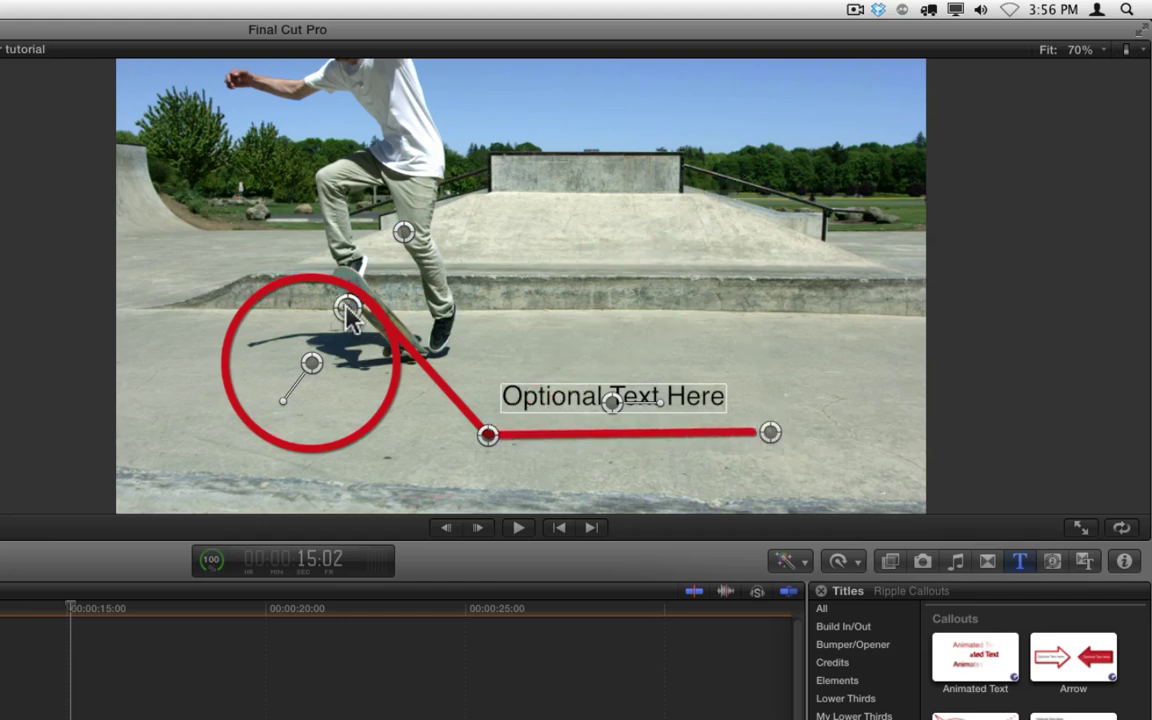
drag(348, 312, 445, 403)
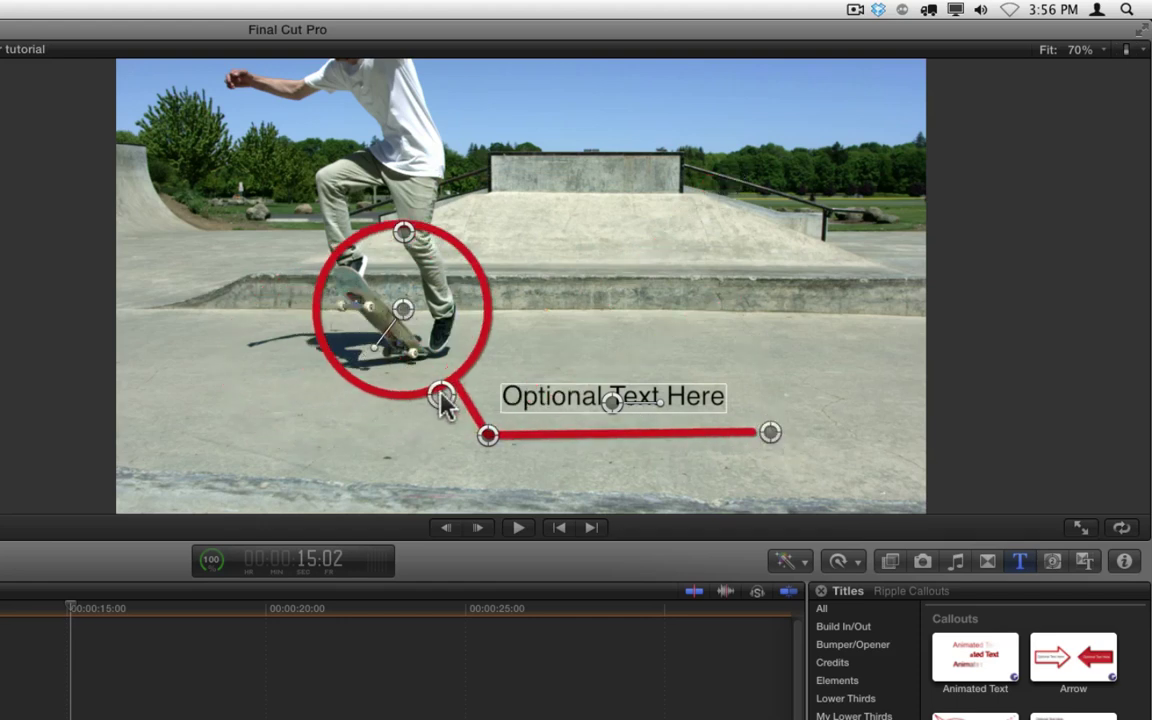
drag(612, 402, 624, 414)
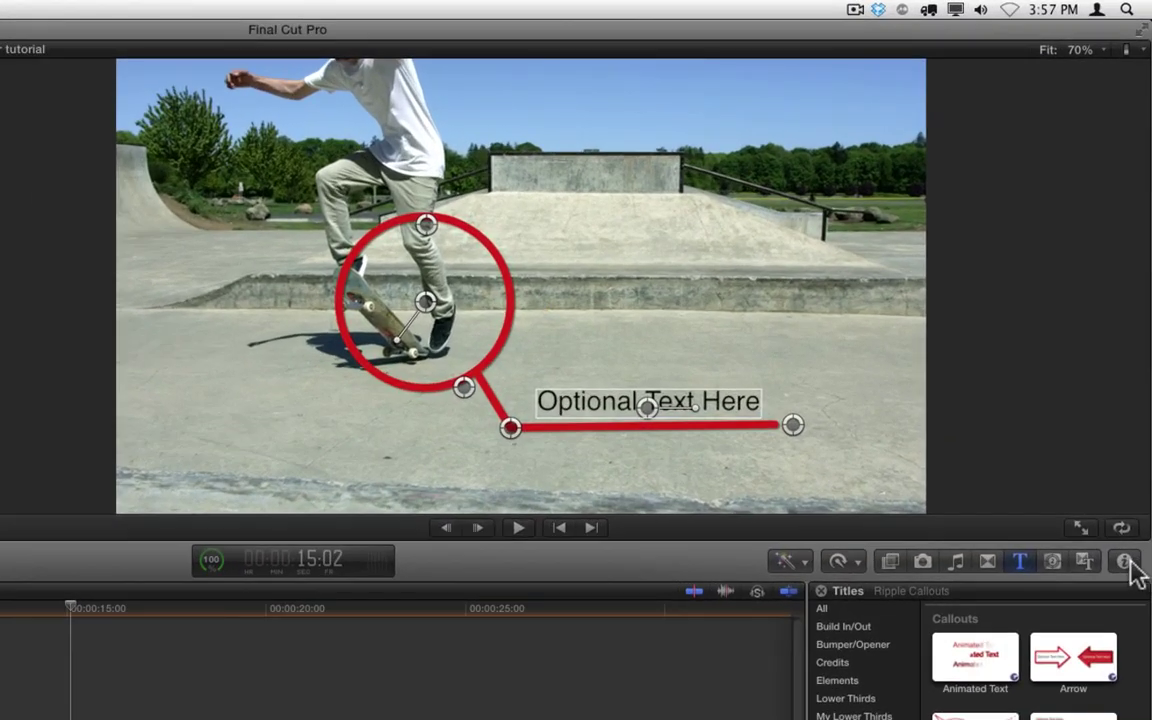
Show the Callout-Circle's Title parameters in the Inspector and turn on the Grid.
click(1126, 562)
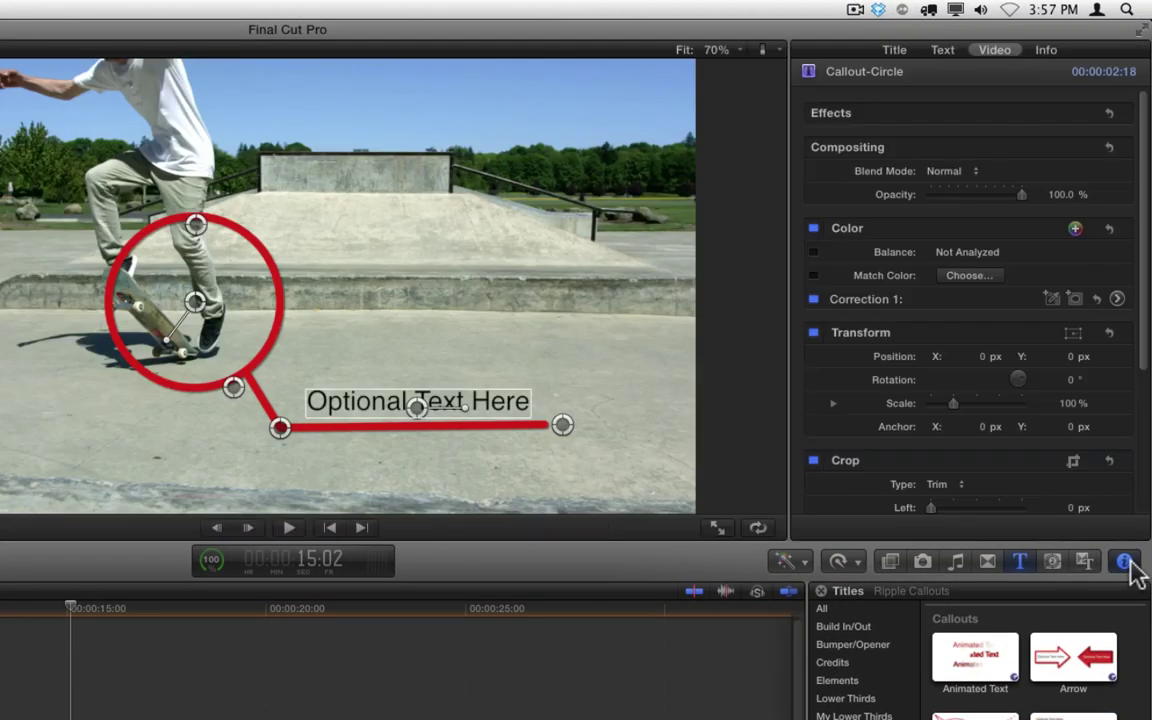
click(905, 55)
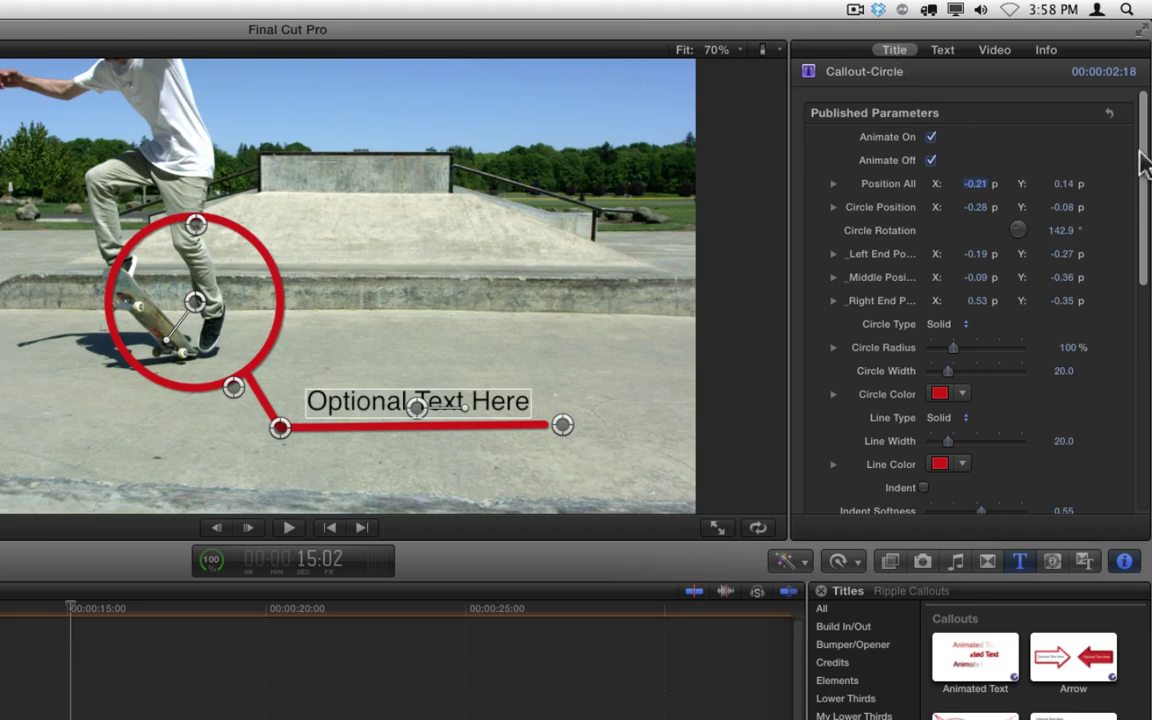
drag(1142, 159, 1140, 401)
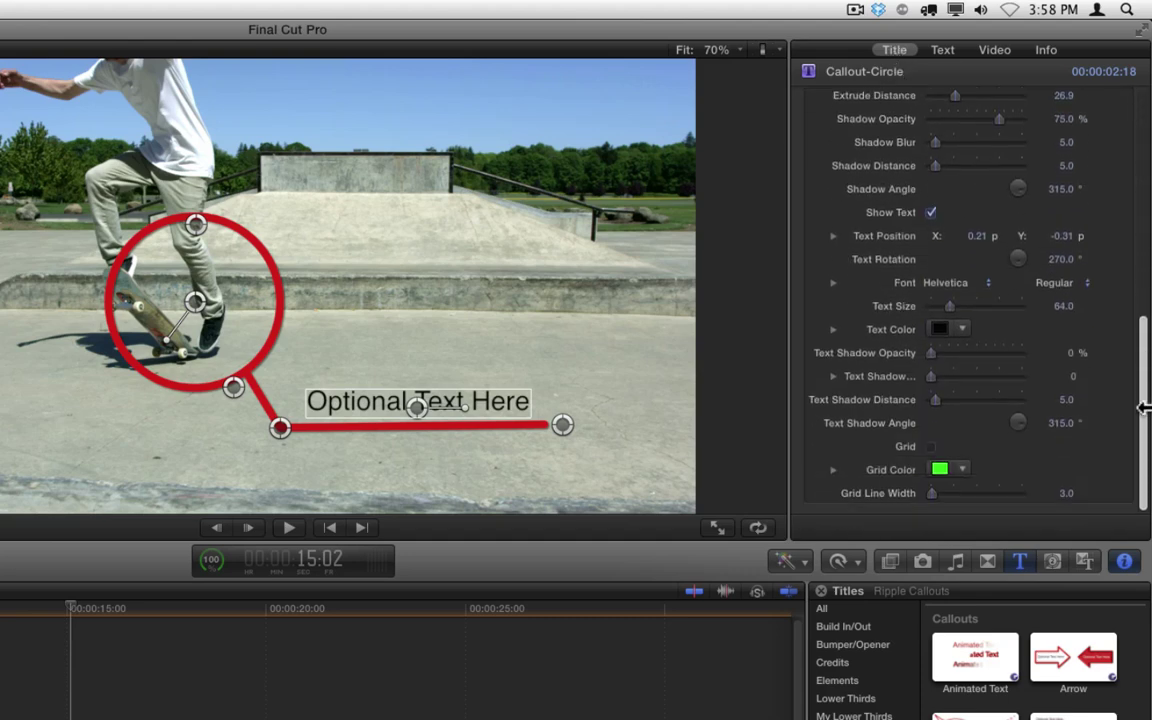
click(931, 447)
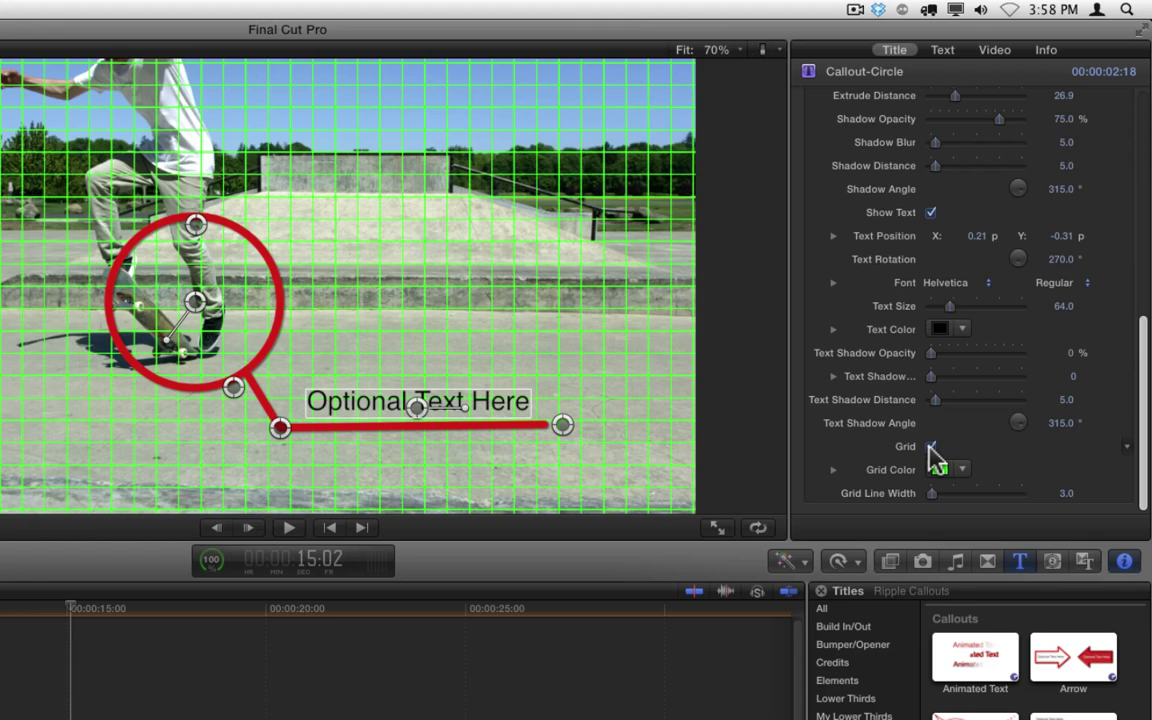
Lower the line's right end, set the text onto the line at 0.23, -0.34, and turn Grid off.
drag(562, 426, 566, 428)
drag(417, 406, 429, 432)
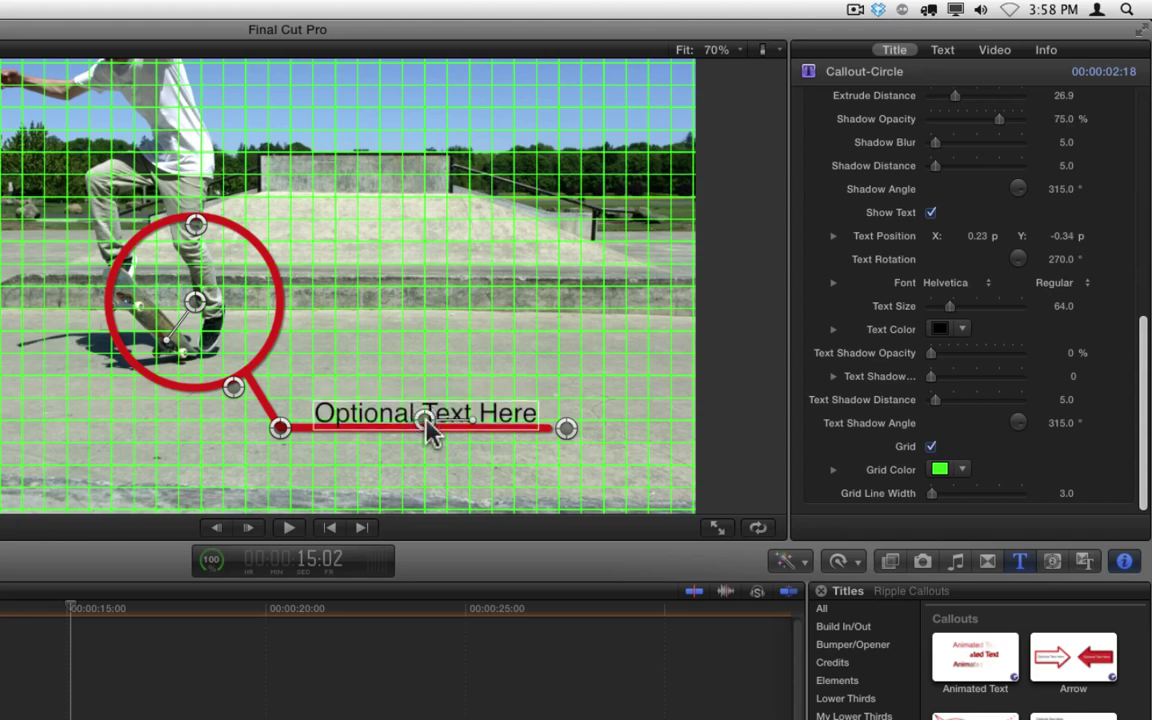
click(931, 446)
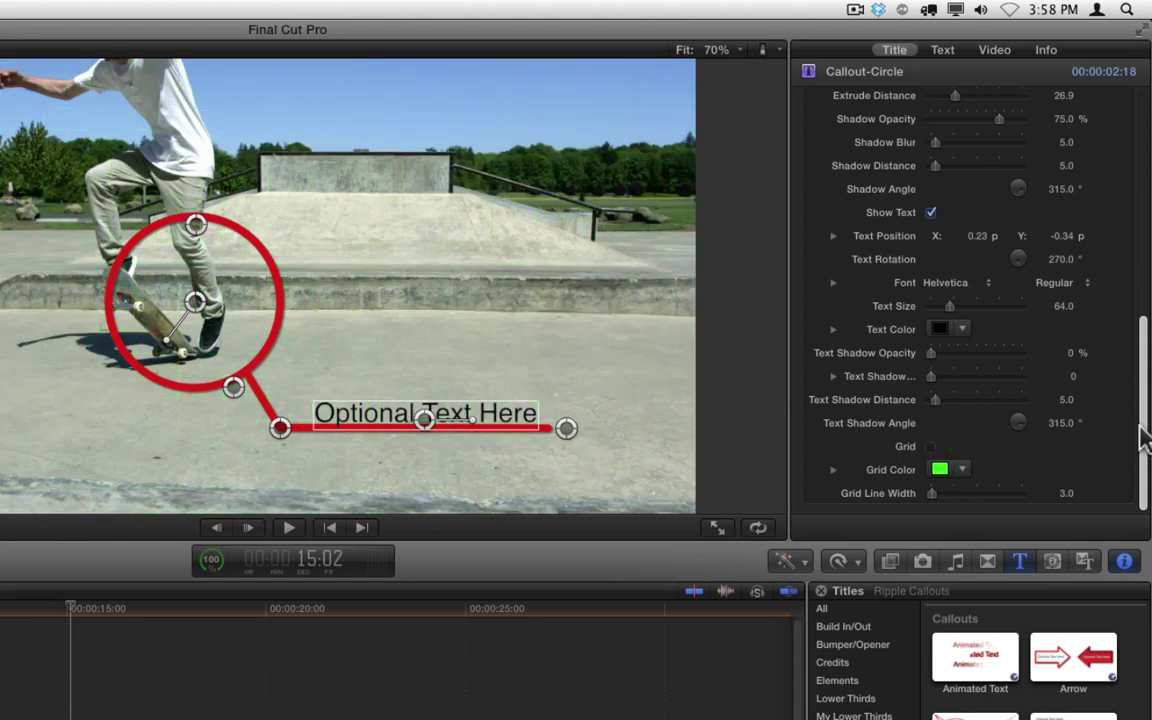
drag(1143, 440, 1132, 159)
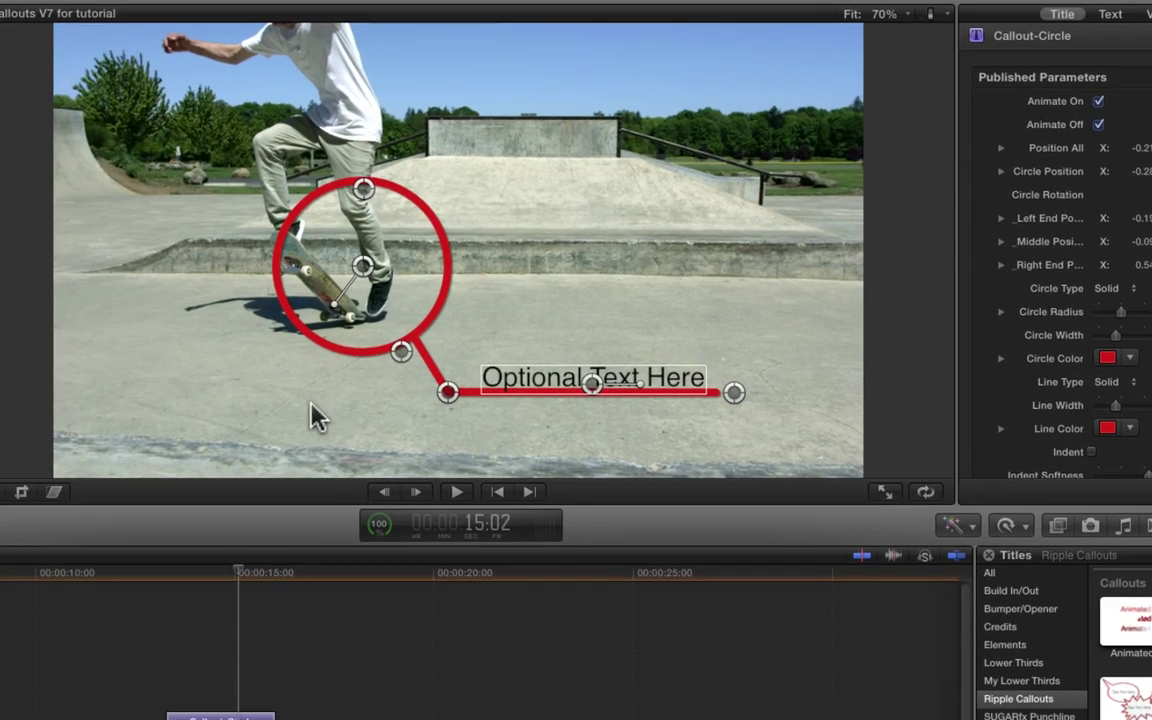
Preview the Callout-Circle, uncheck Animate Off in the Title Inspector, and play it back to check.
click(149, 578)
key(space)
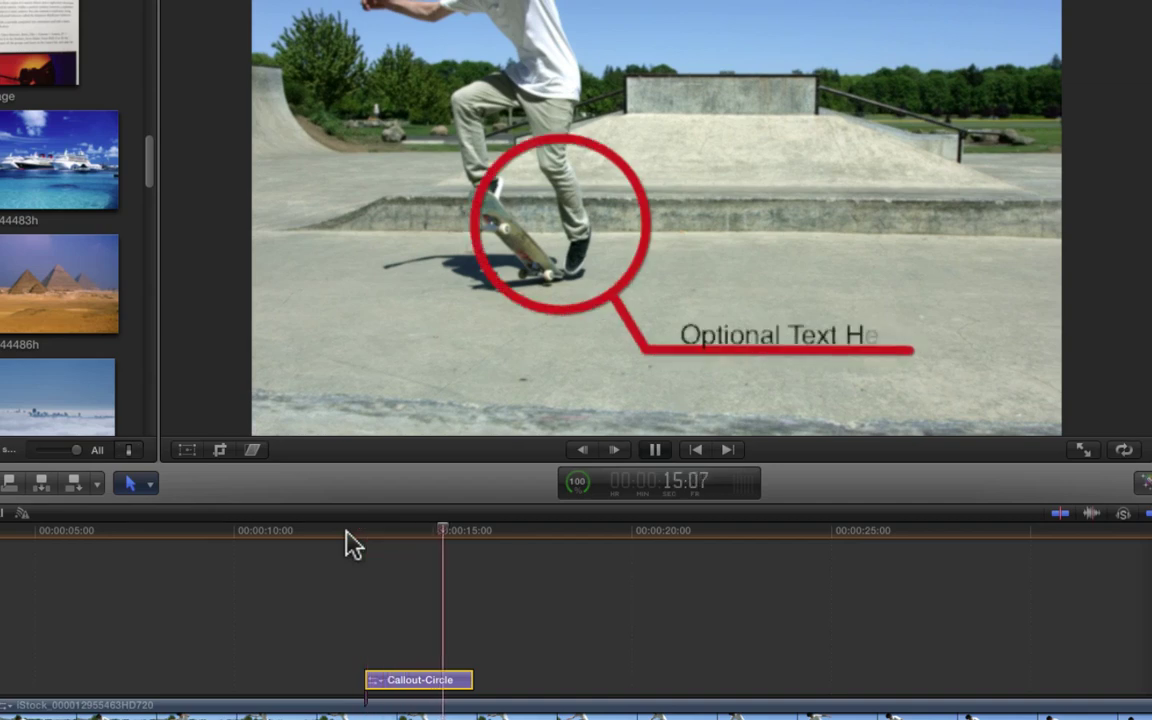
click(413, 535)
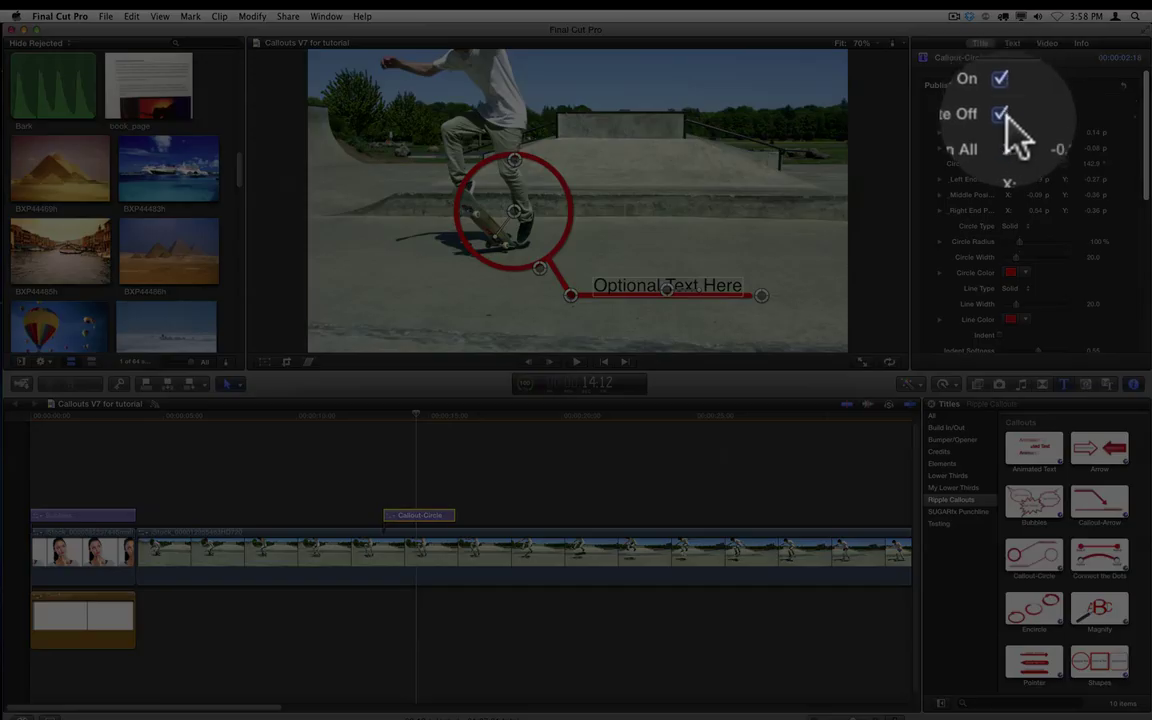
click(1006, 115)
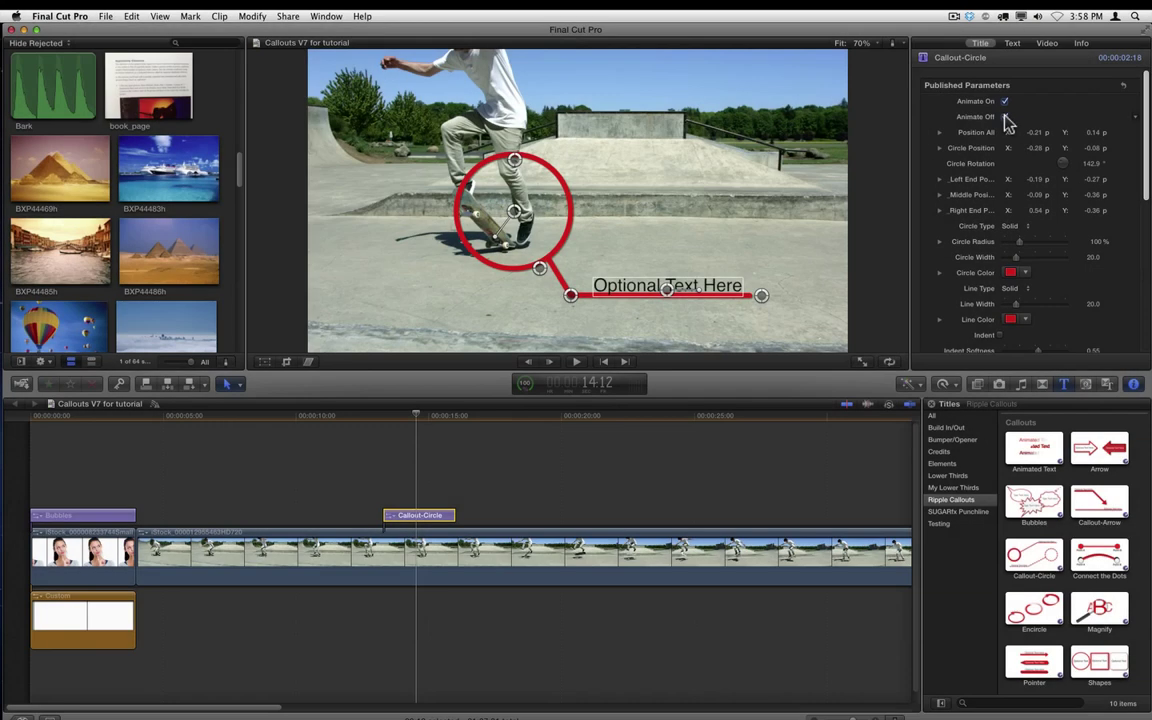
key(space)
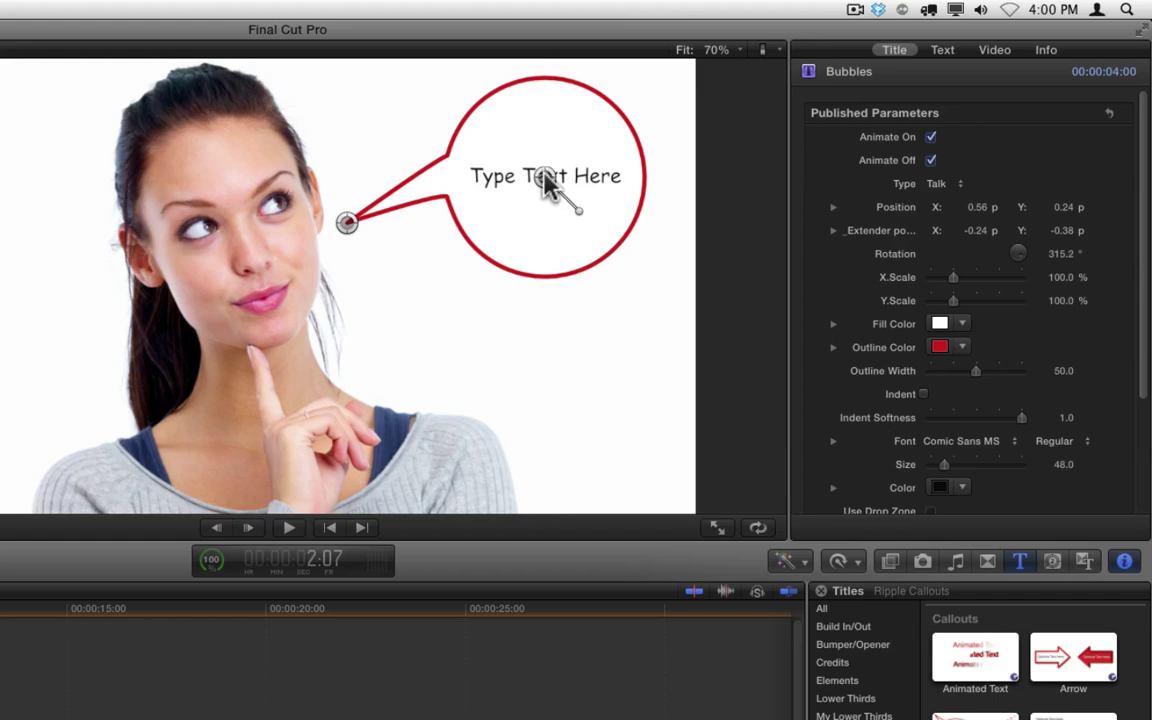
Nudge the Bubbles balloon slightly and lift its tail toward the woman's head.
mouse_move(545, 185)
mouse_down()
mouse_move(548, 213)
mouse_move(545, 168)
mouse_move(545, 215)
mouse_move(535, 172)
mouse_up()
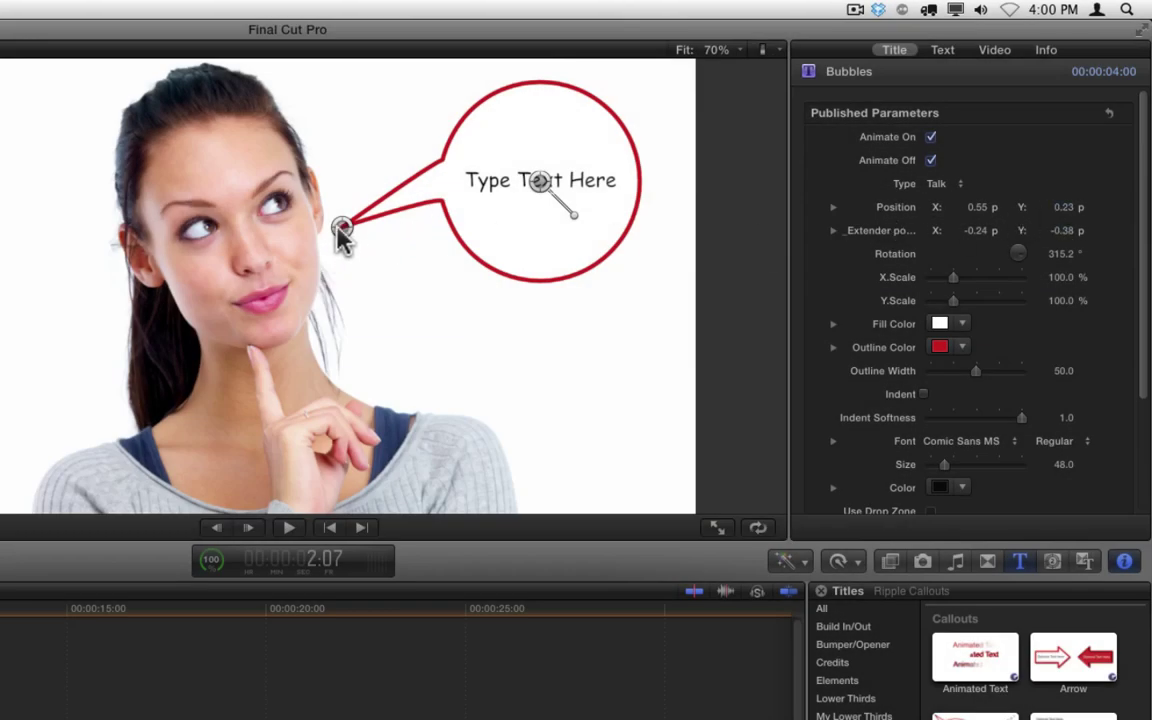
mouse_move(342, 228)
mouse_down()
mouse_move(343, 213)
mouse_move(357, 247)
mouse_move(347, 190)
mouse_move(361, 248)
mouse_move(352, 193)
mouse_move(355, 230)
mouse_up()
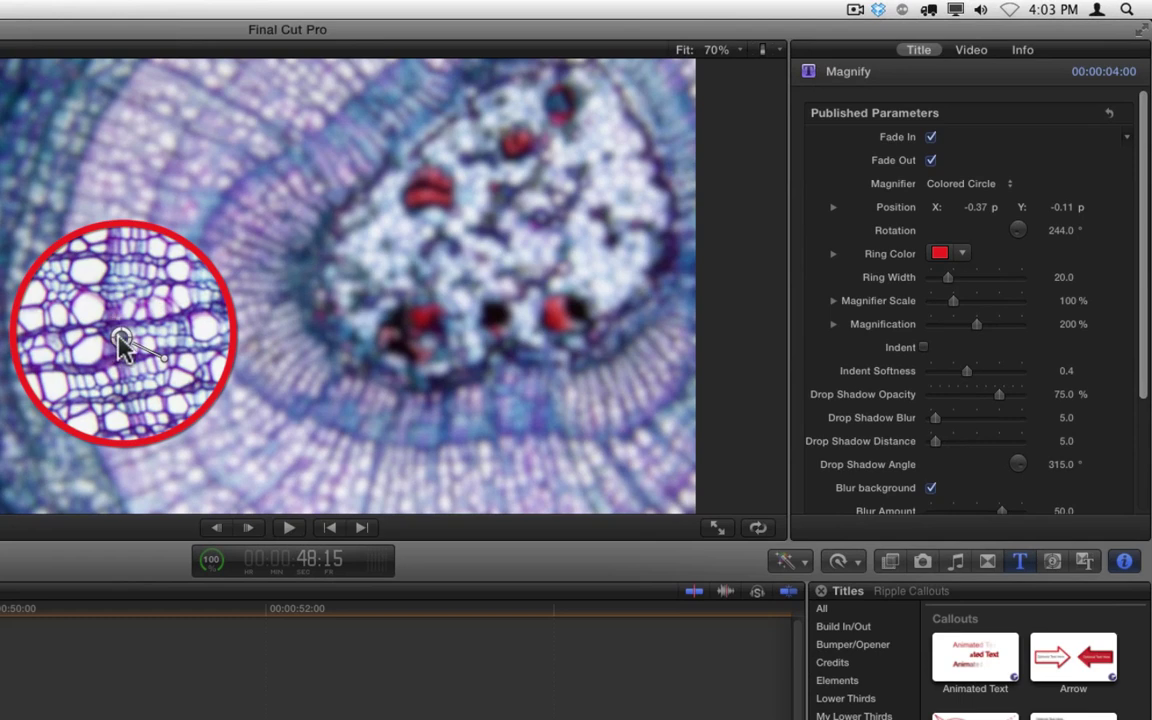
Move the magnifier over the cells, make it a Magnifying Glass, and rotate it to 243.6°.
drag(120, 340, 230, 339)
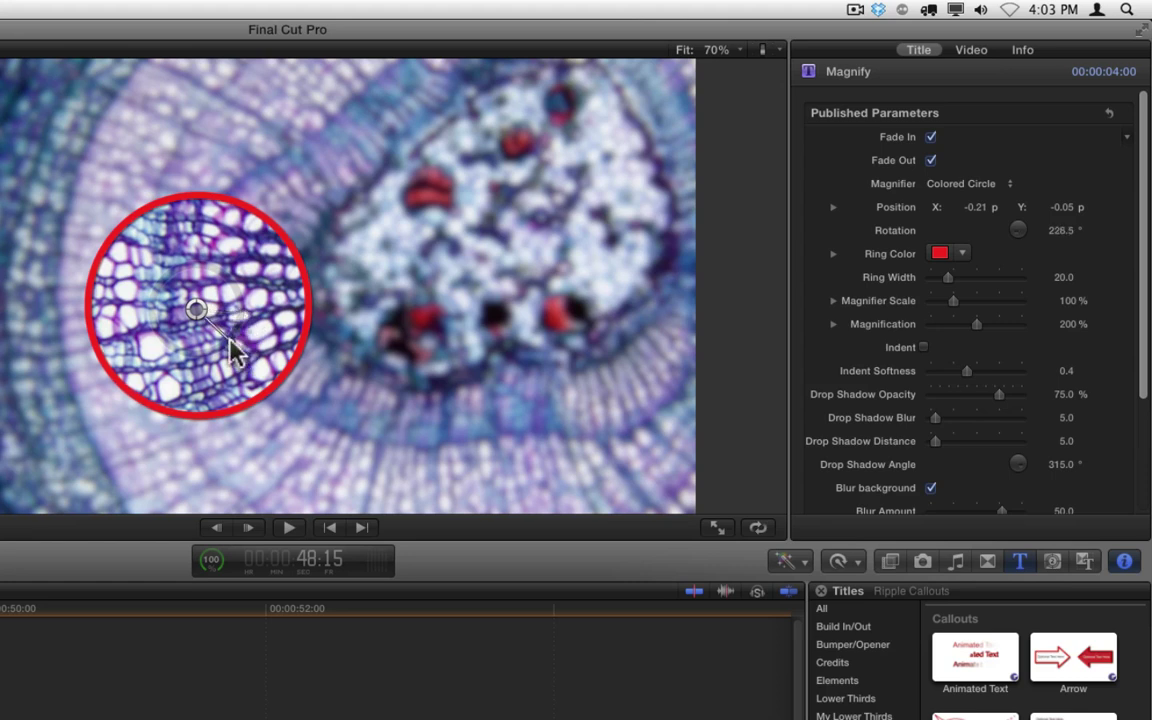
click(970, 186)
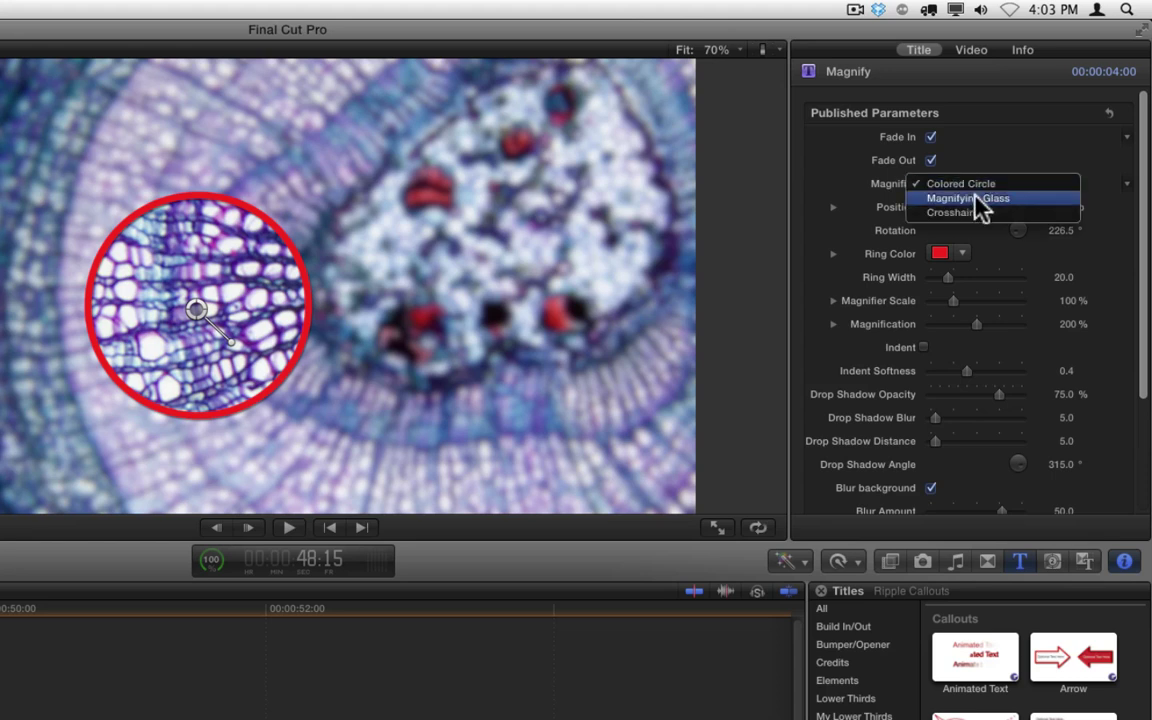
click(976, 198)
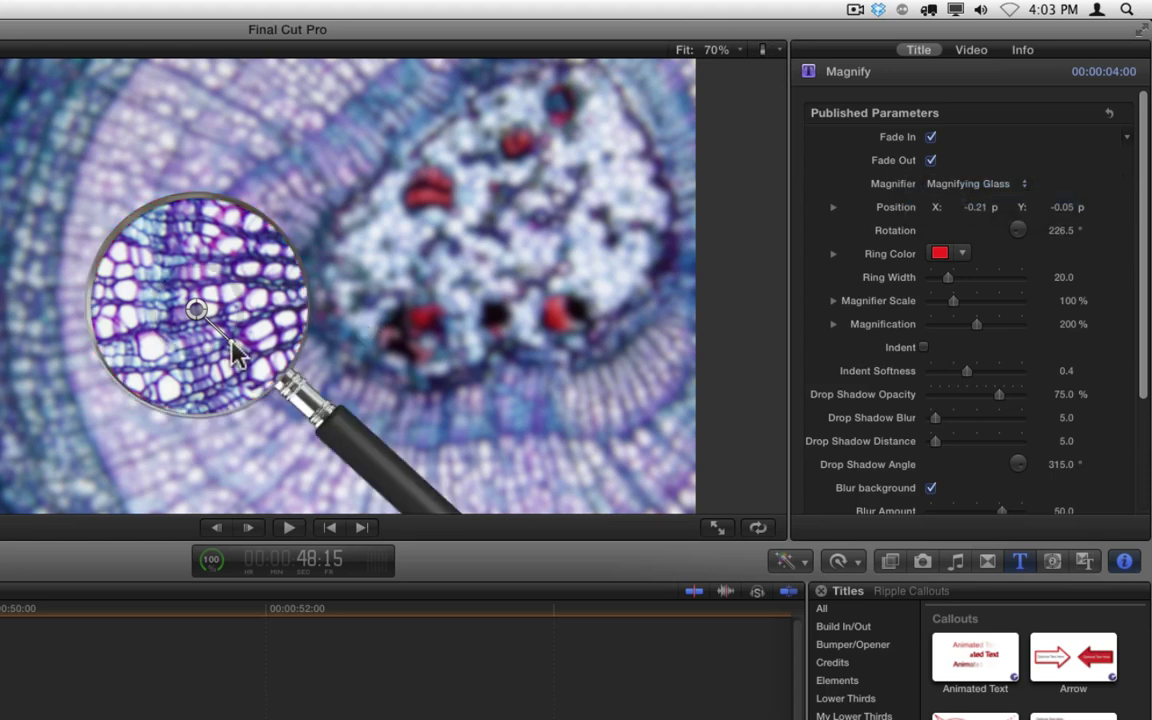
drag(232, 341, 72, 302)
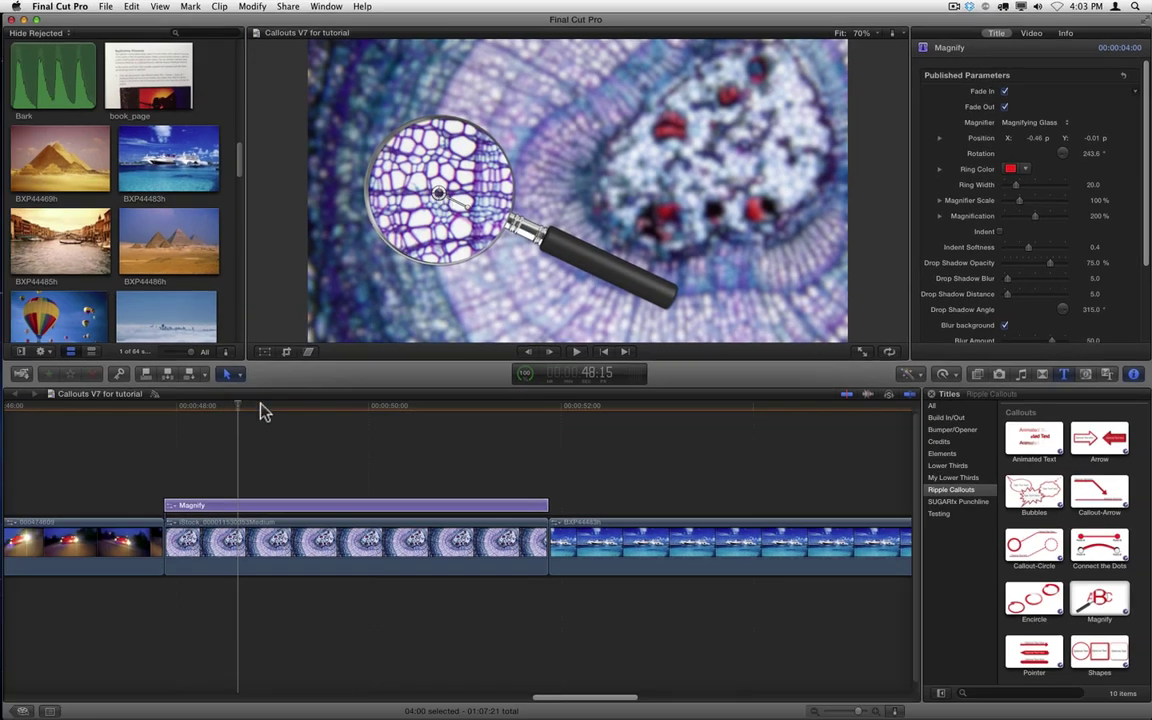
Keyframe the magnifying glass to move onto the red cells at X 0.37, Y -0.08, then play it back.
click(230, 408)
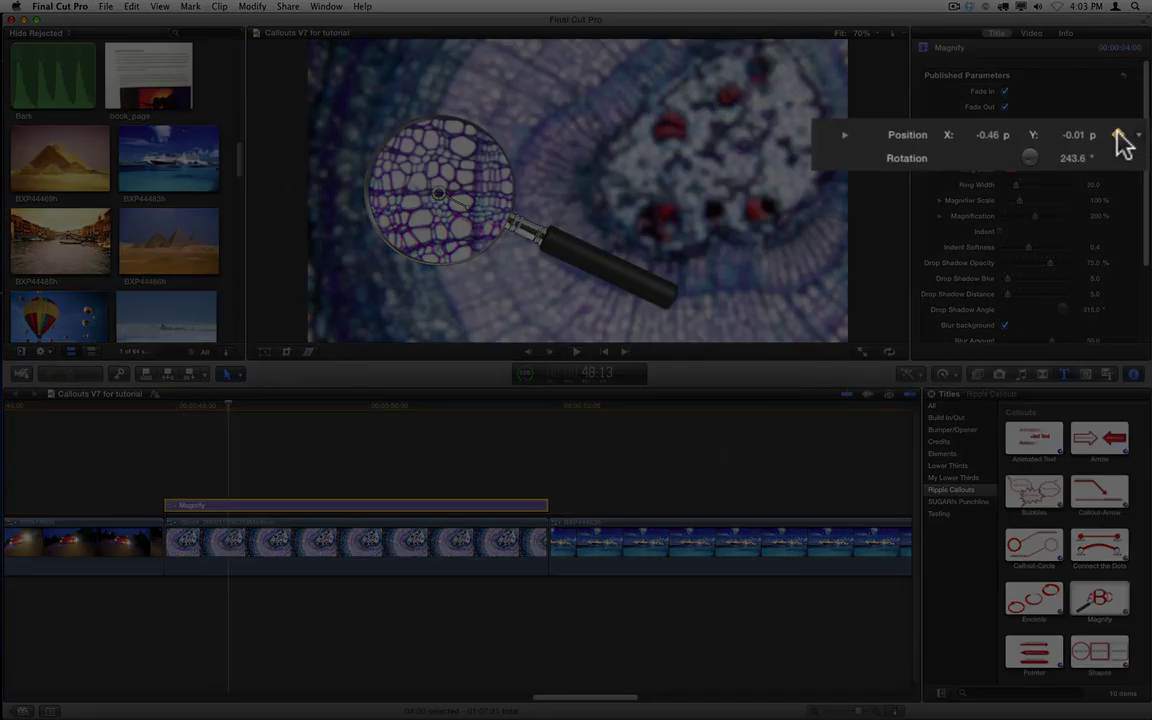
click(1118, 134)
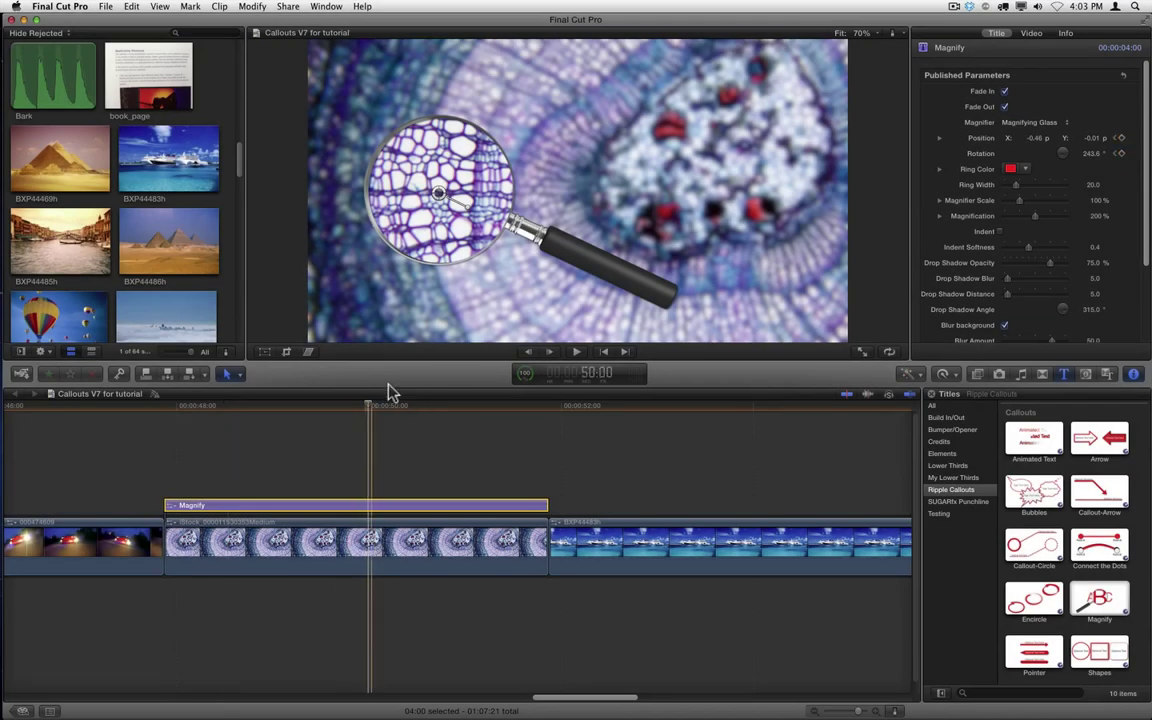
drag(440, 197, 654, 248)
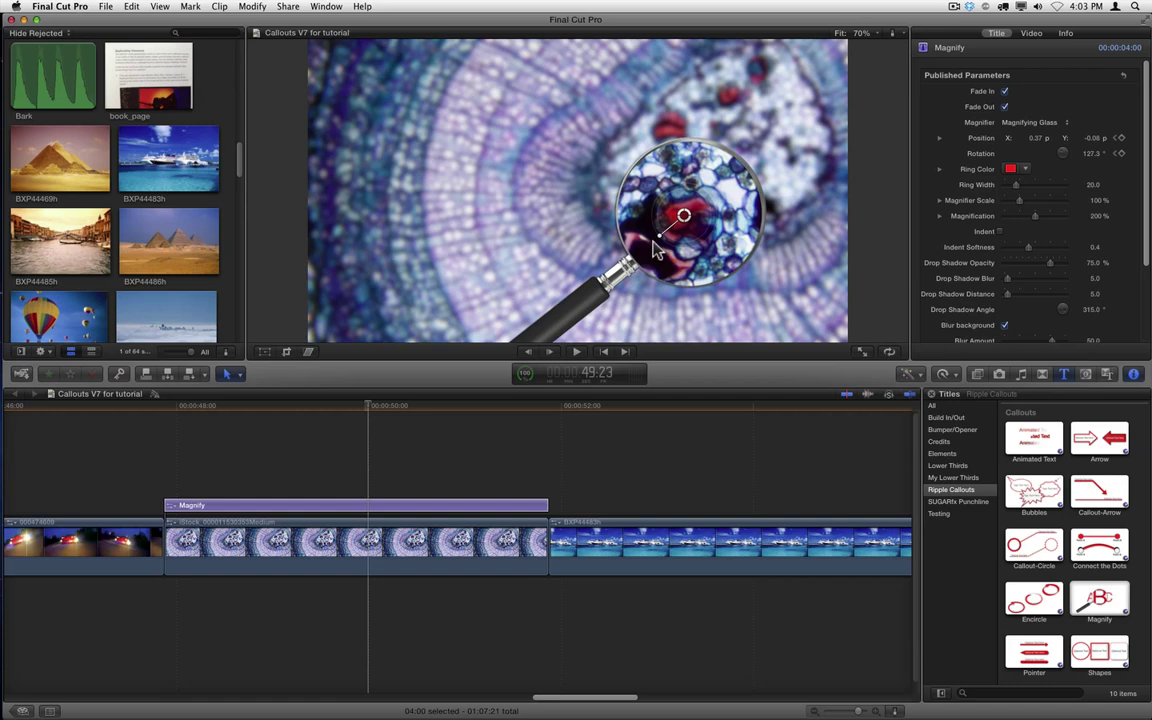
click(221, 407)
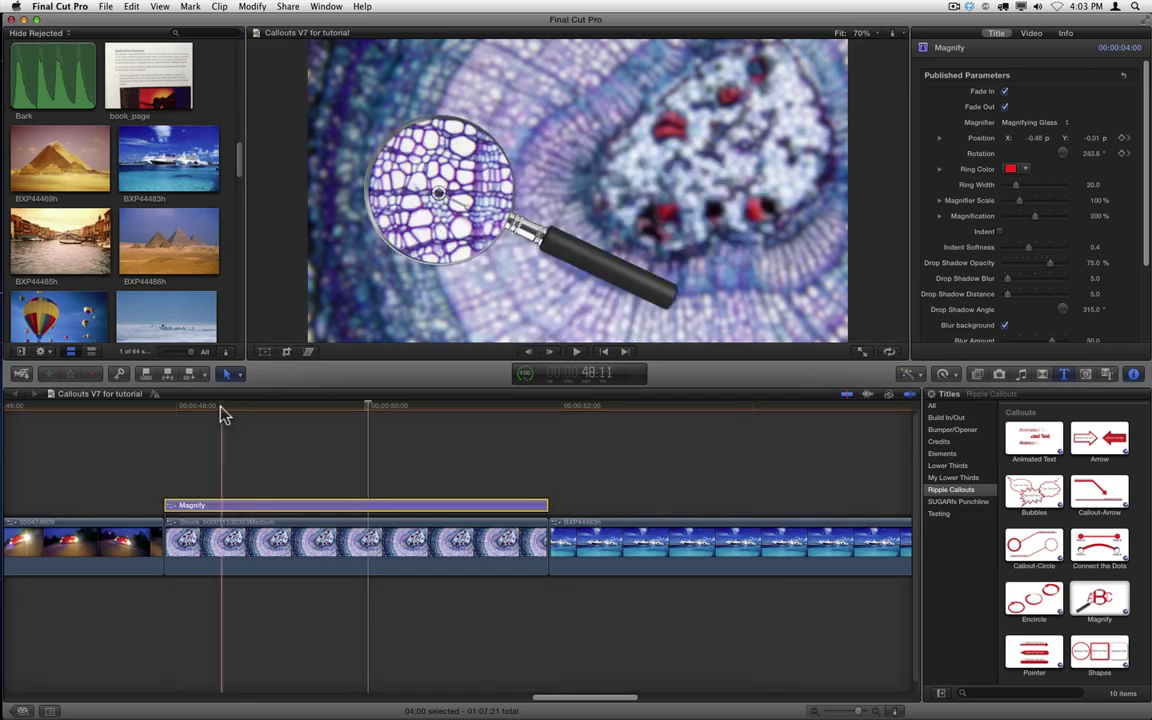
key(space)
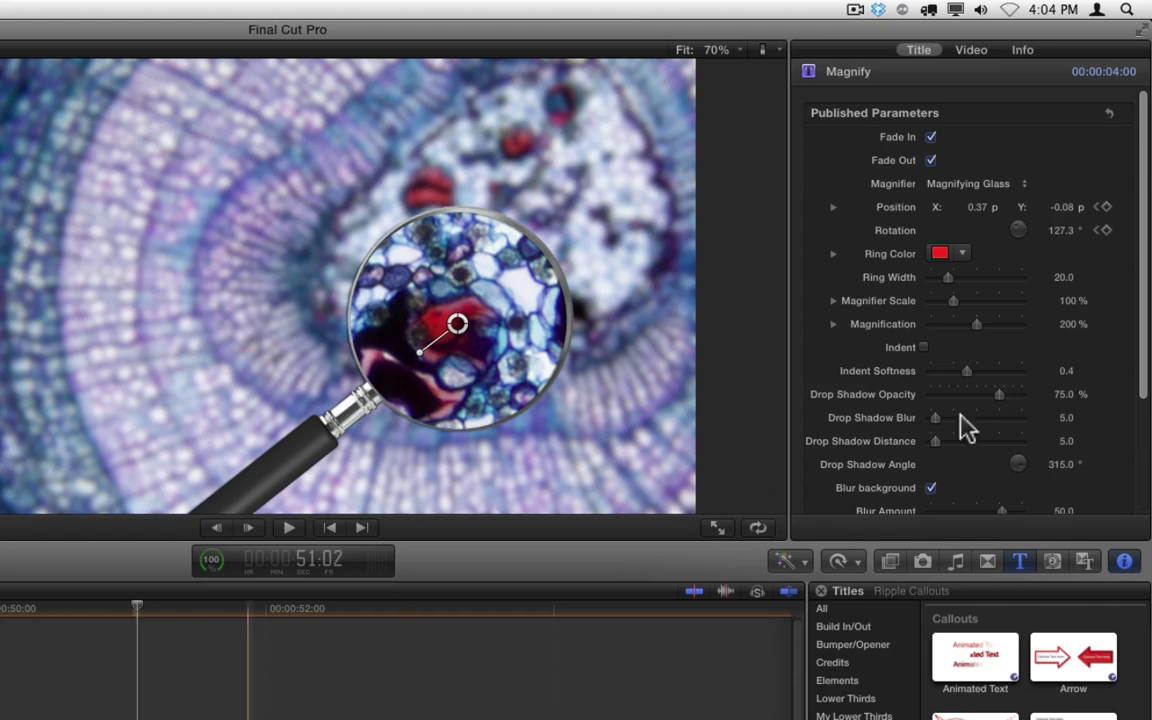
Drop Magnification to 164% and set the Magnifier style to Crosshairs.
drag(953, 300, 972, 338)
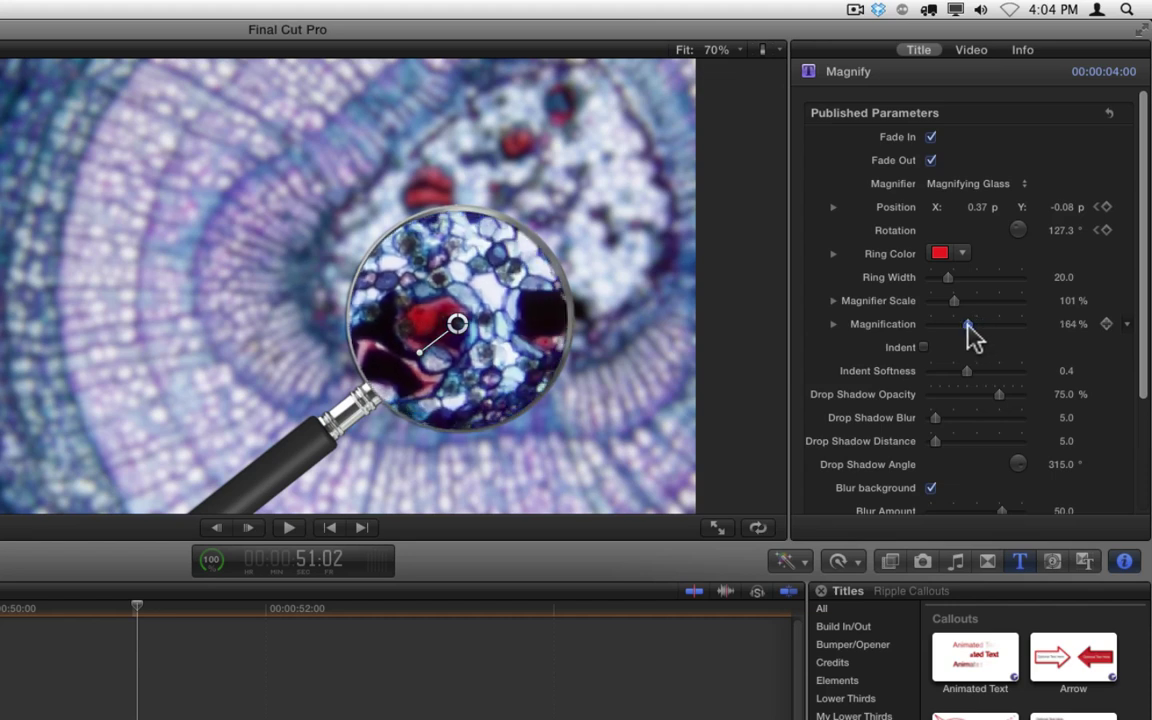
click(985, 187)
click(979, 198)
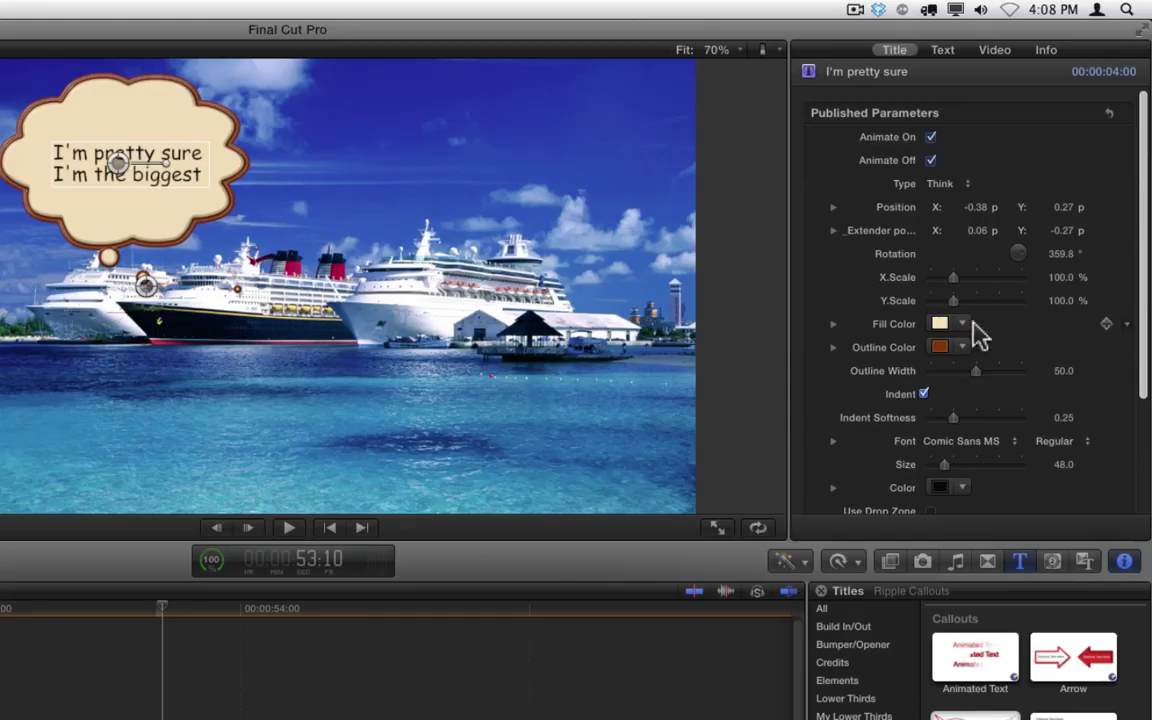
Change the callout's outline colour and thicken the outline width.
click(962, 347)
drag(962, 350, 1023, 455)
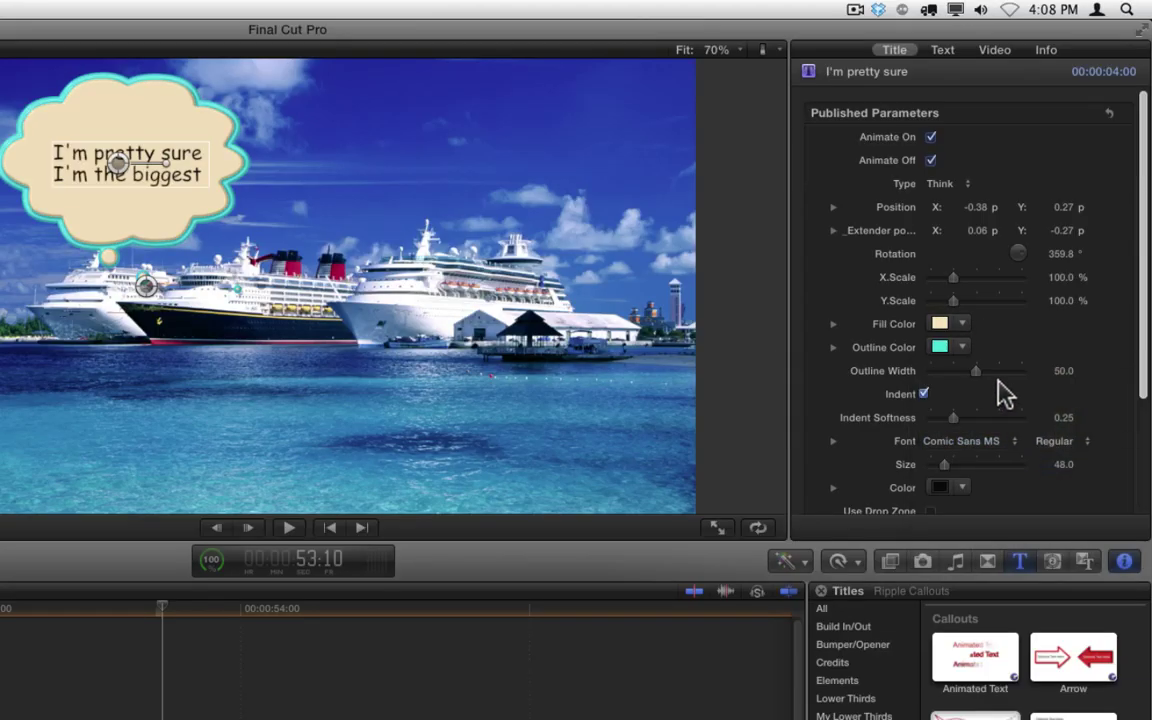
mouse_move(972, 371)
mouse_down()
mouse_move(1000, 370)
mouse_move(973, 371)
mouse_up()
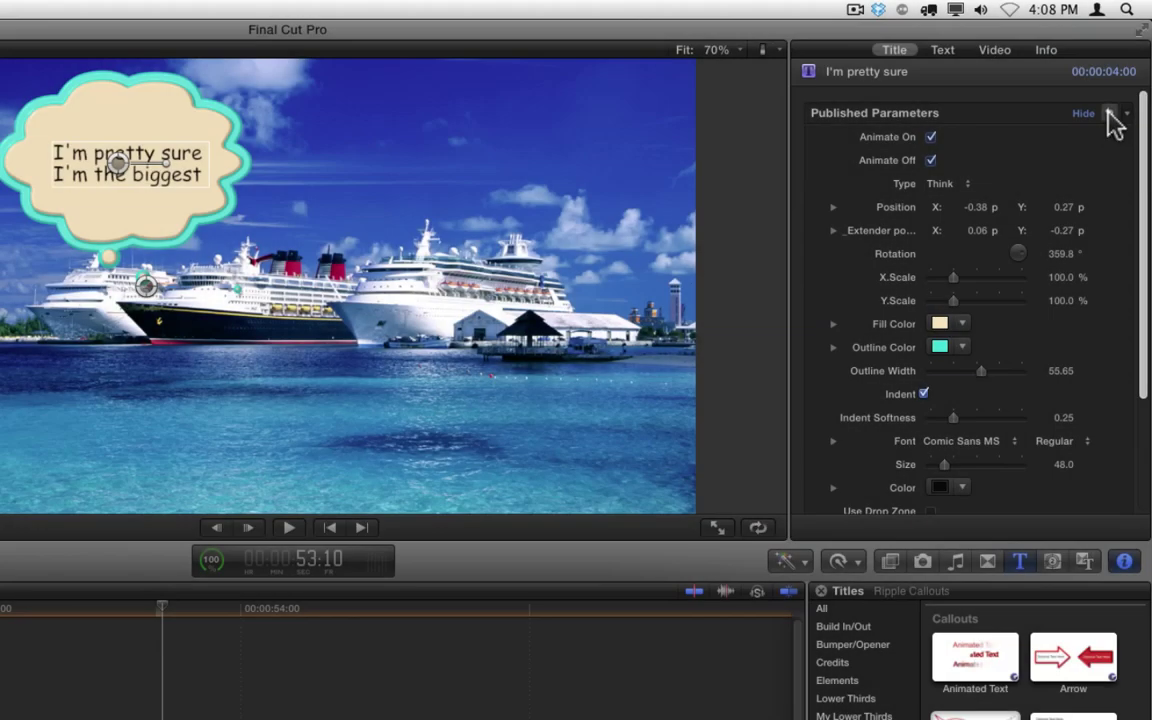
Reset the callout's published parameters, nudge its tail and text, and turn off Indent.
click(1110, 114)
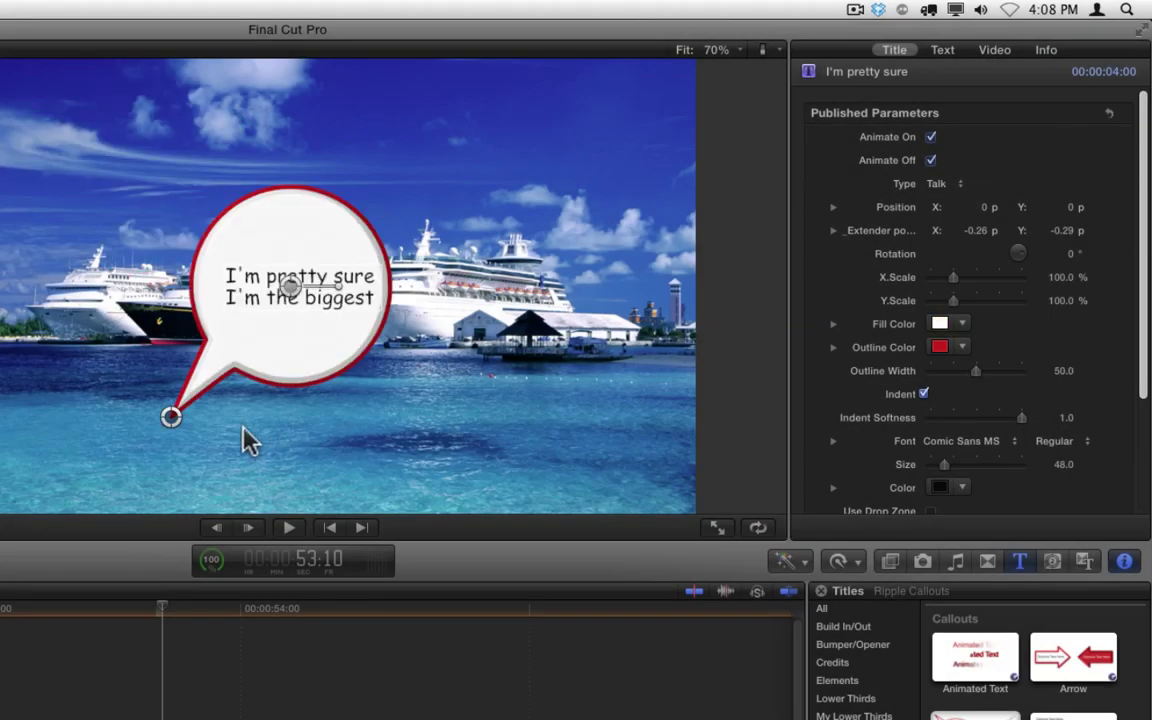
drag(169, 418, 165, 413)
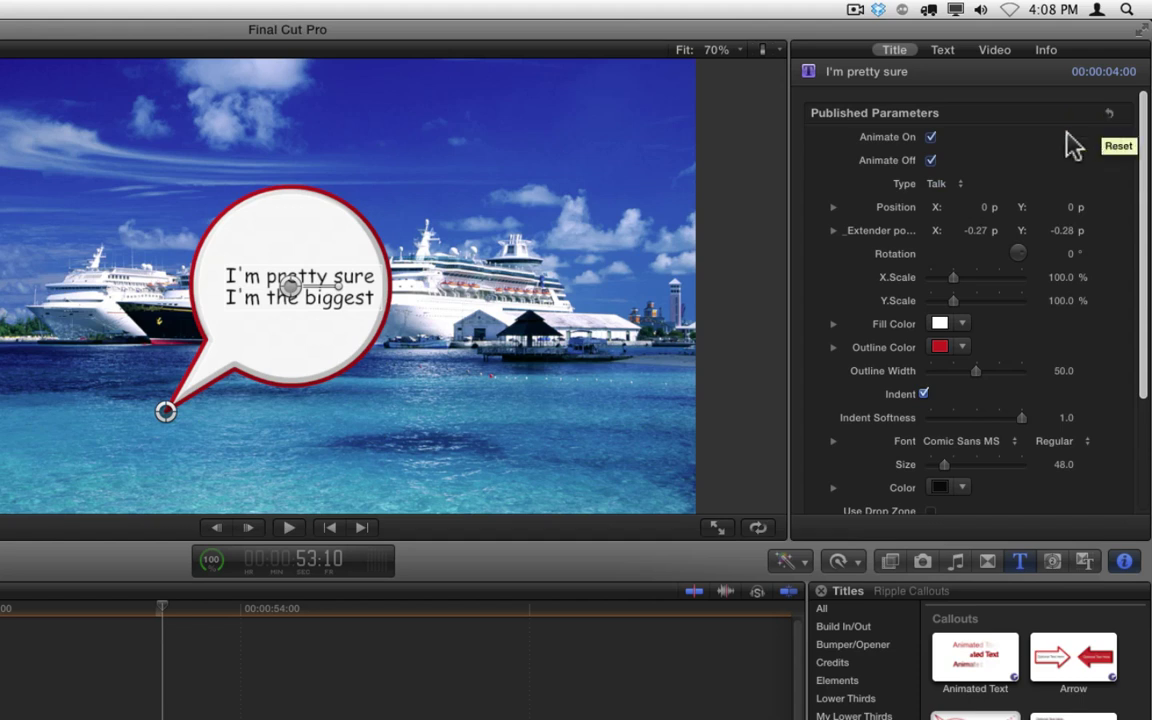
click(293, 297)
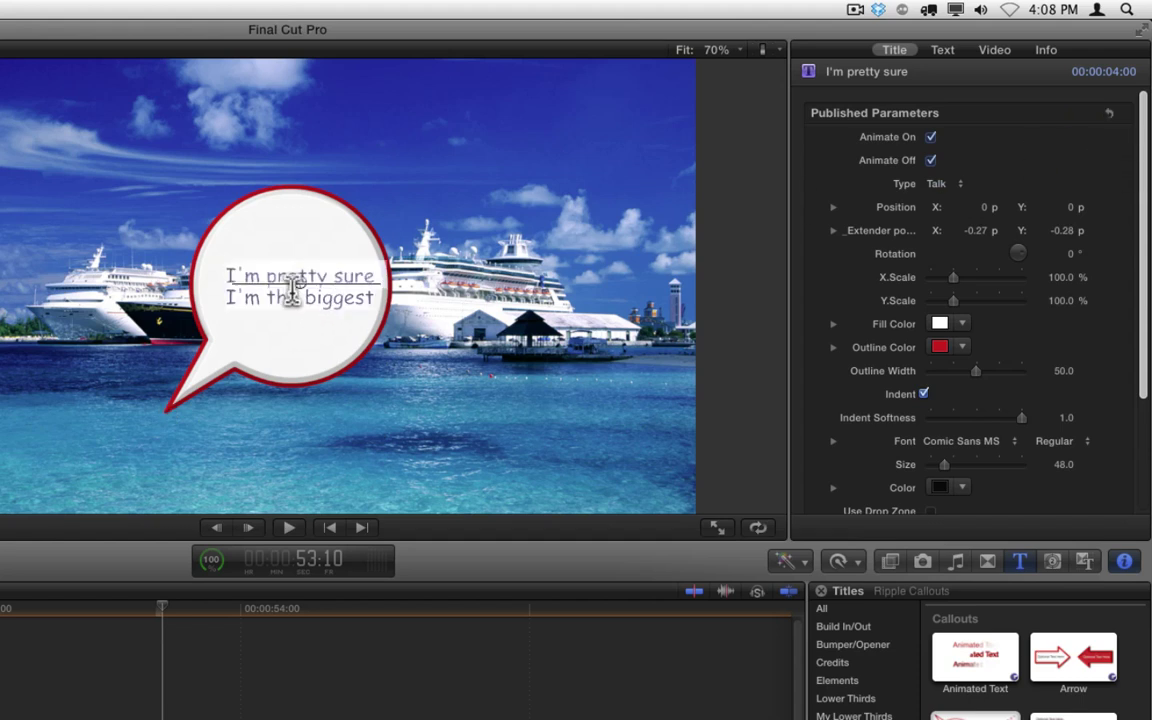
drag(301, 278, 290, 284)
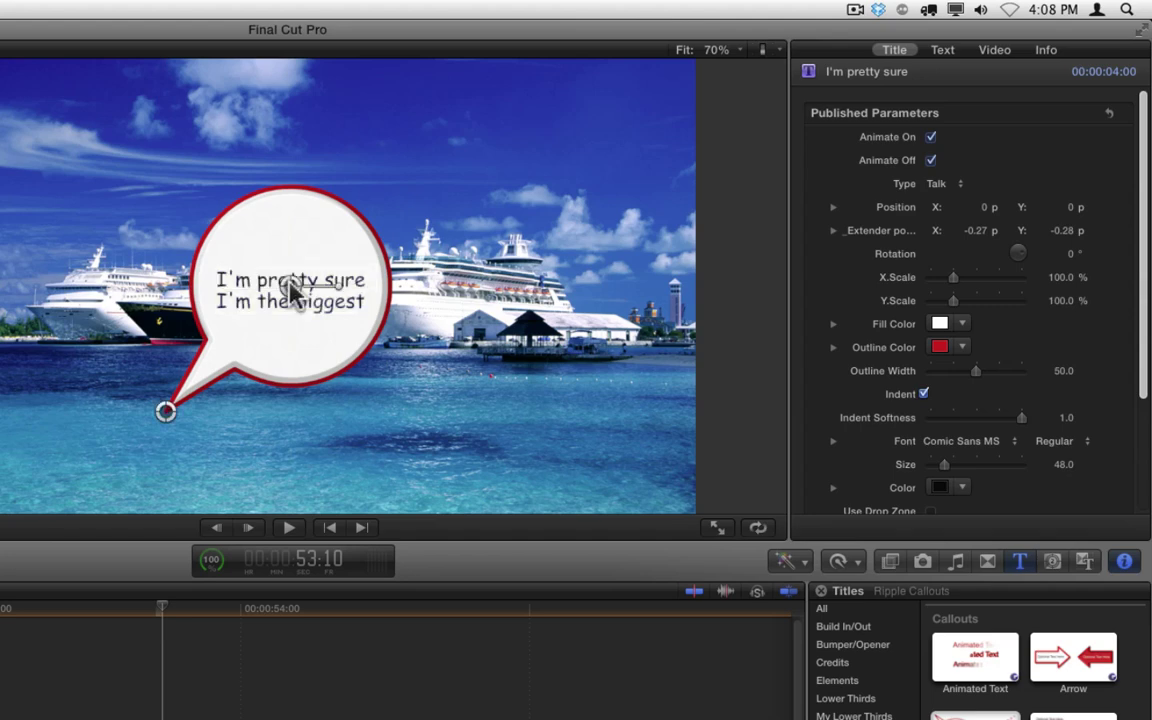
click(924, 394)
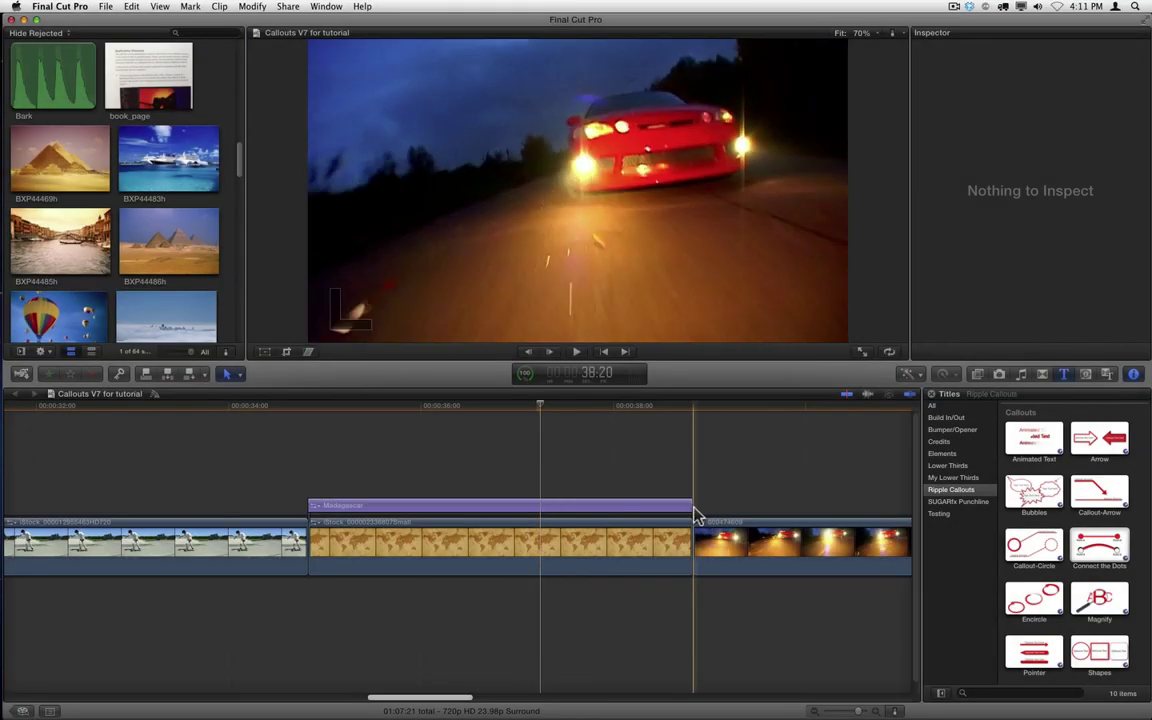
drag(688, 505, 575, 508)
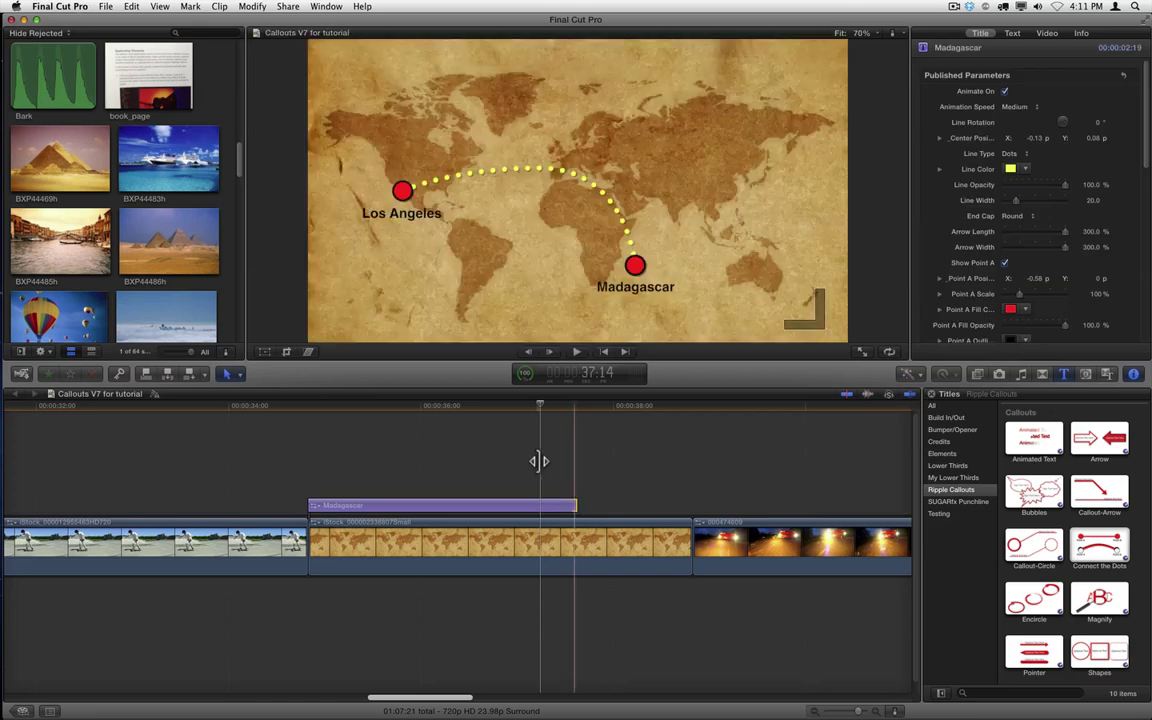
click(418, 408)
drag(418, 413, 502, 416)
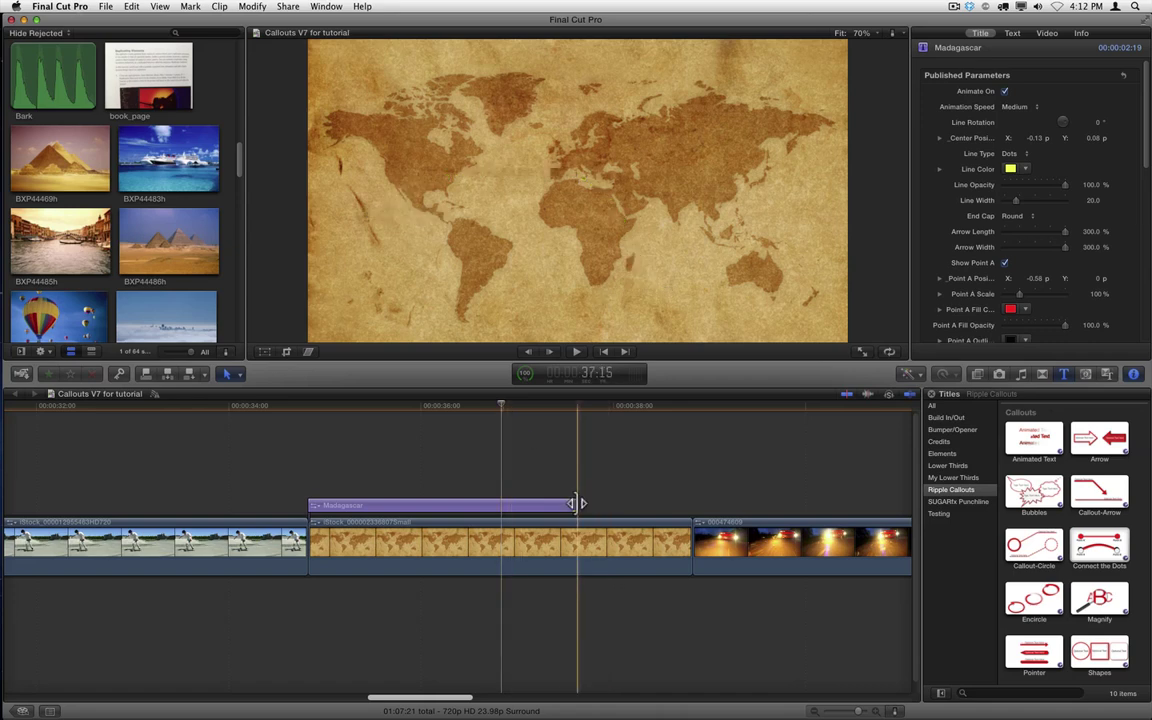
drag(575, 503, 691, 503)
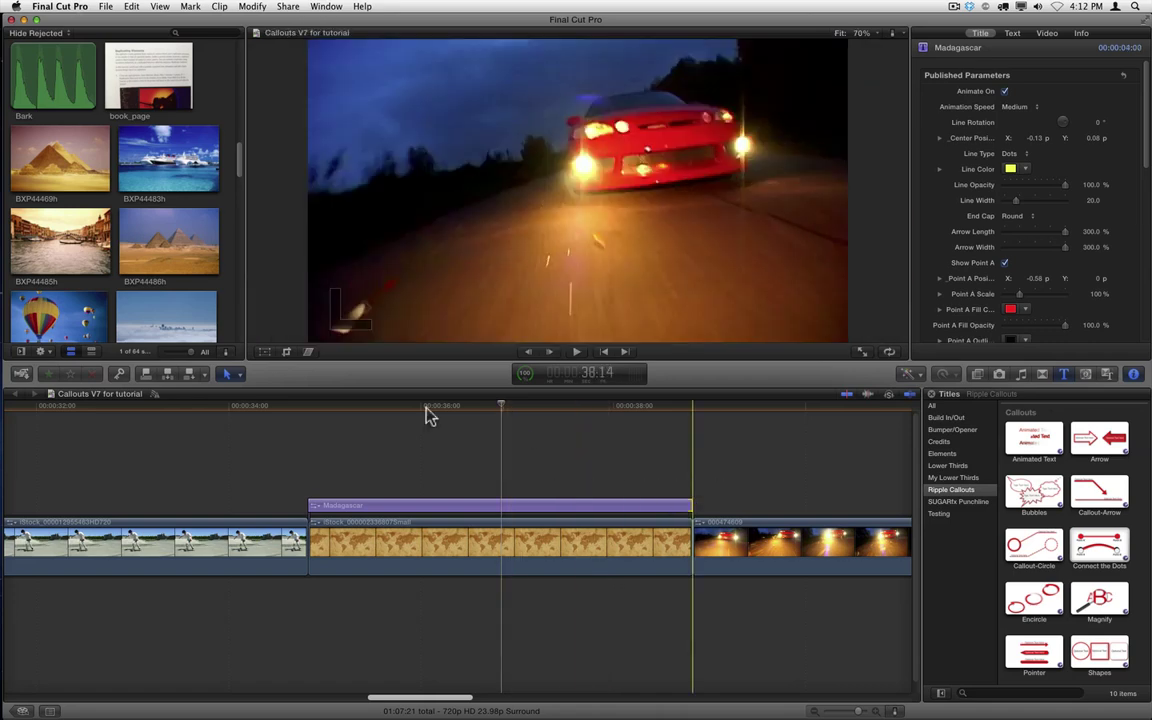
key(space)
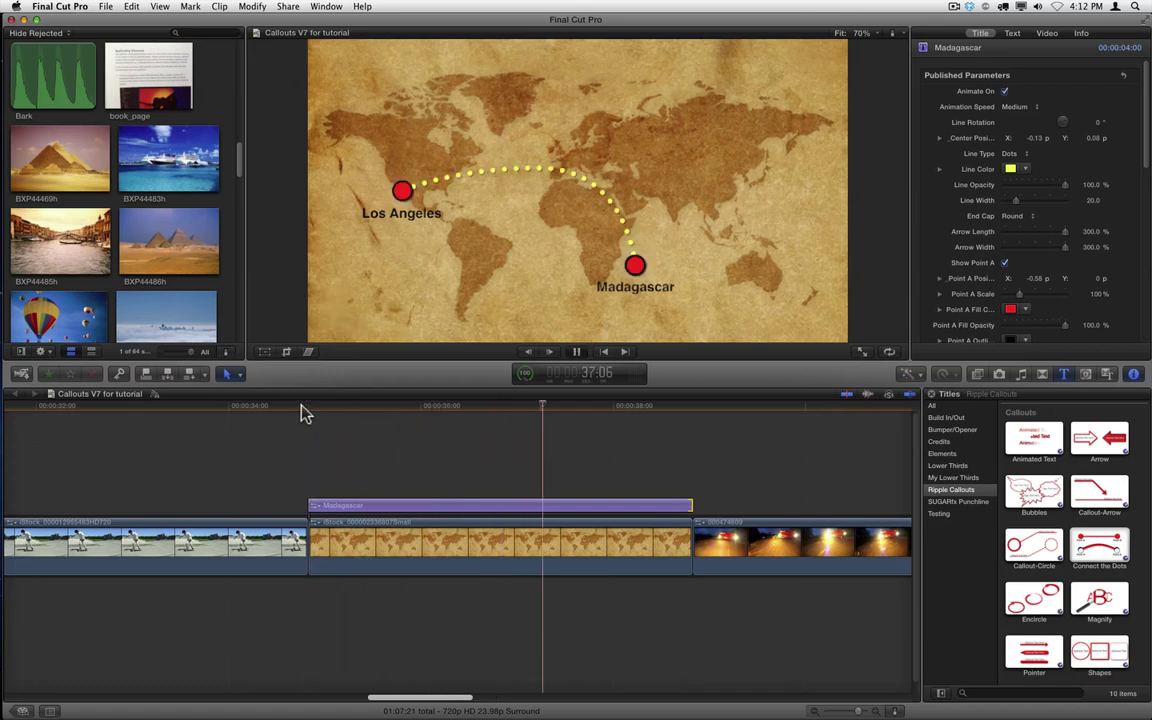
key(space)
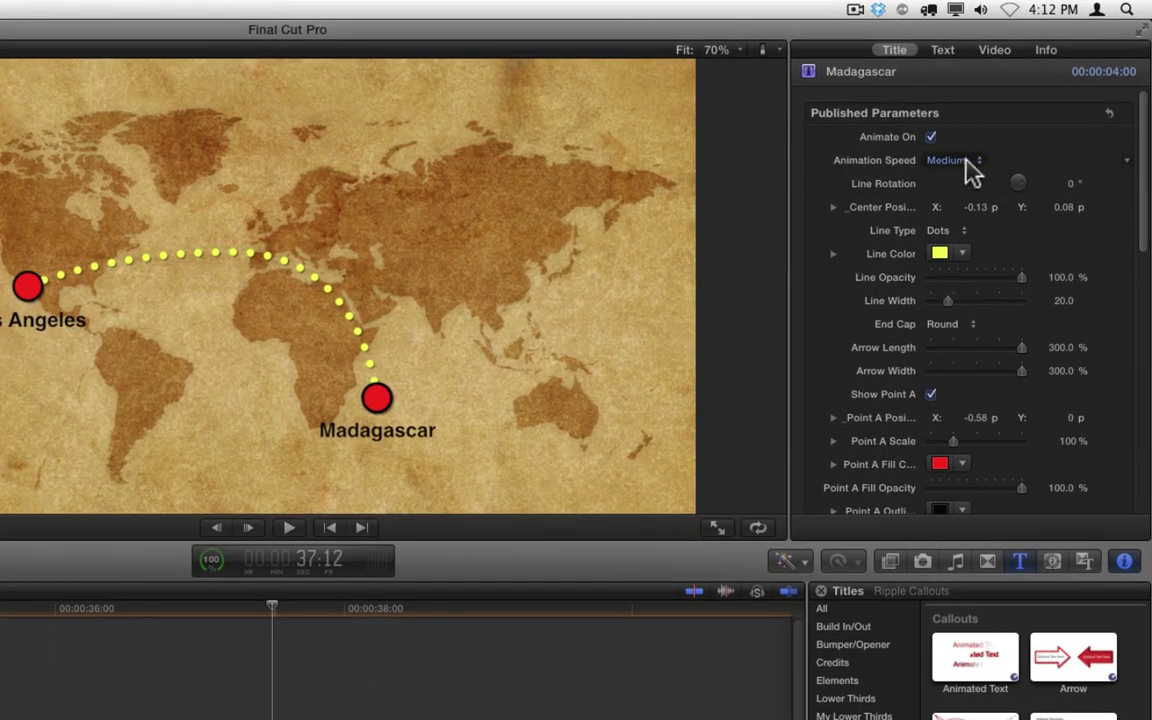
Preview the route animation with Animation Speed set to Slow.
click(968, 163)
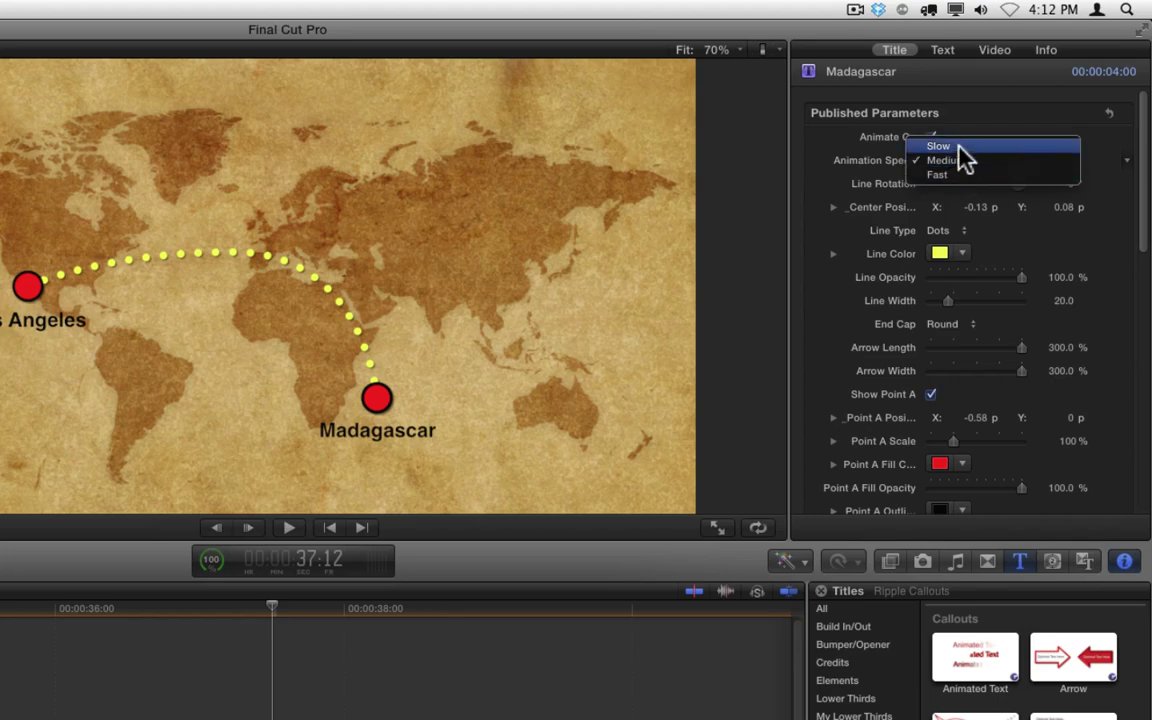
click(958, 147)
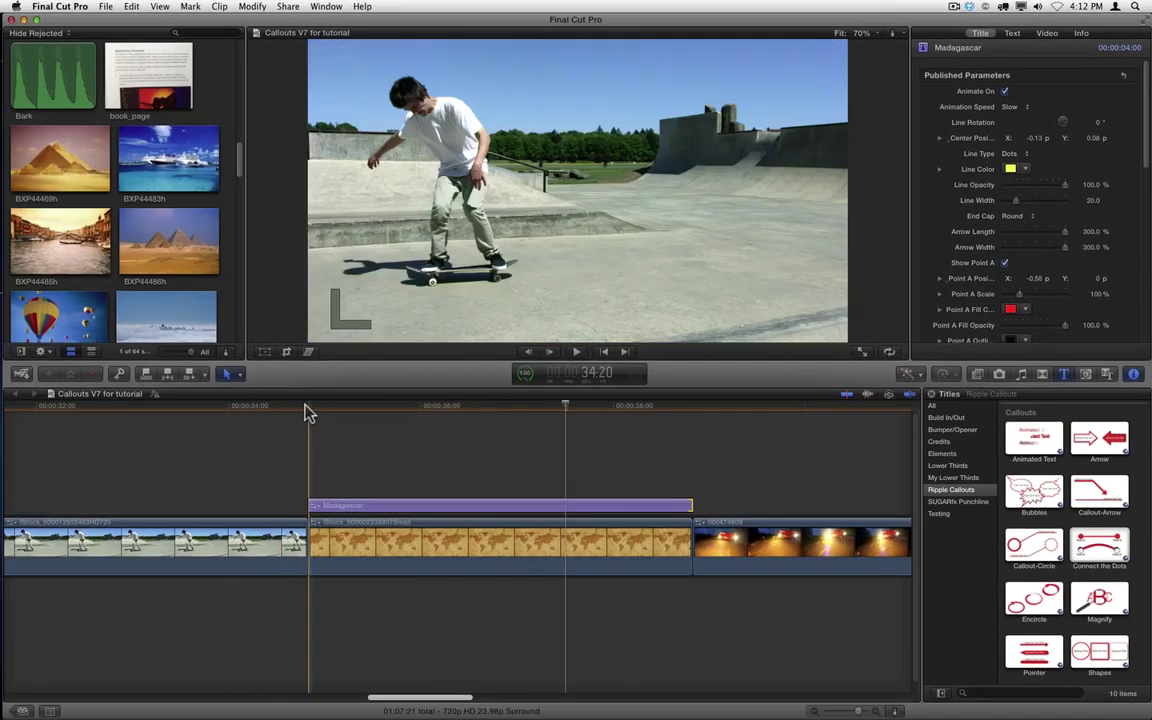
key(space)
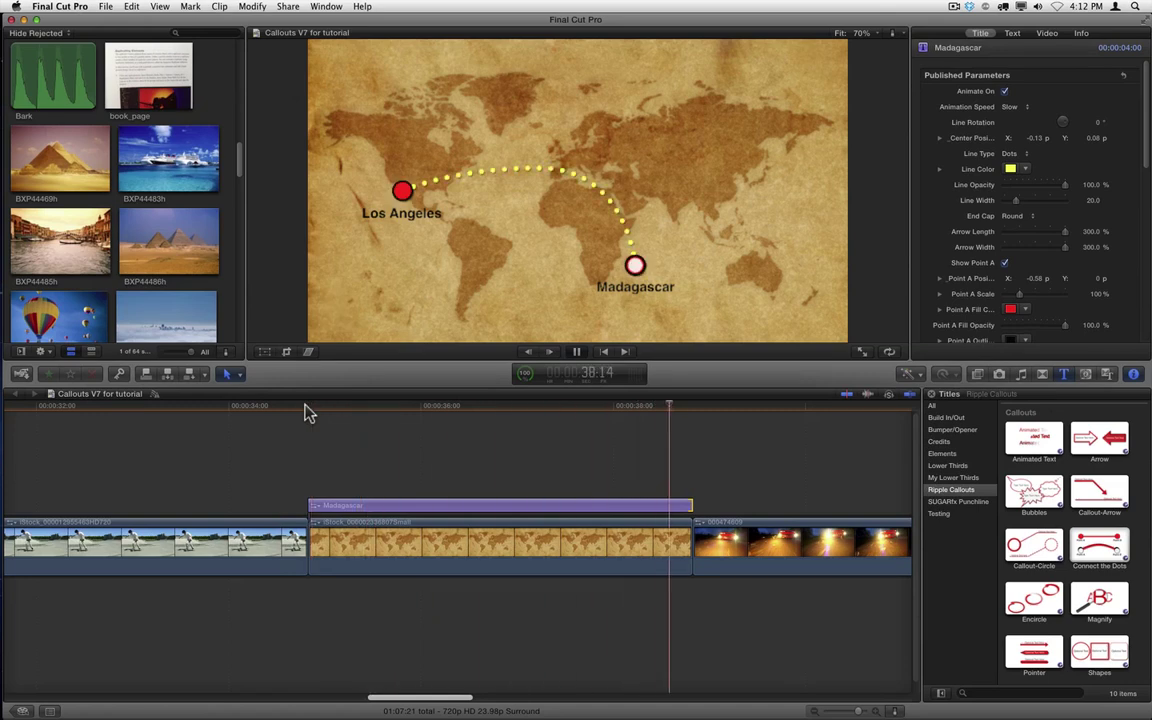
key(space)
click(687, 406)
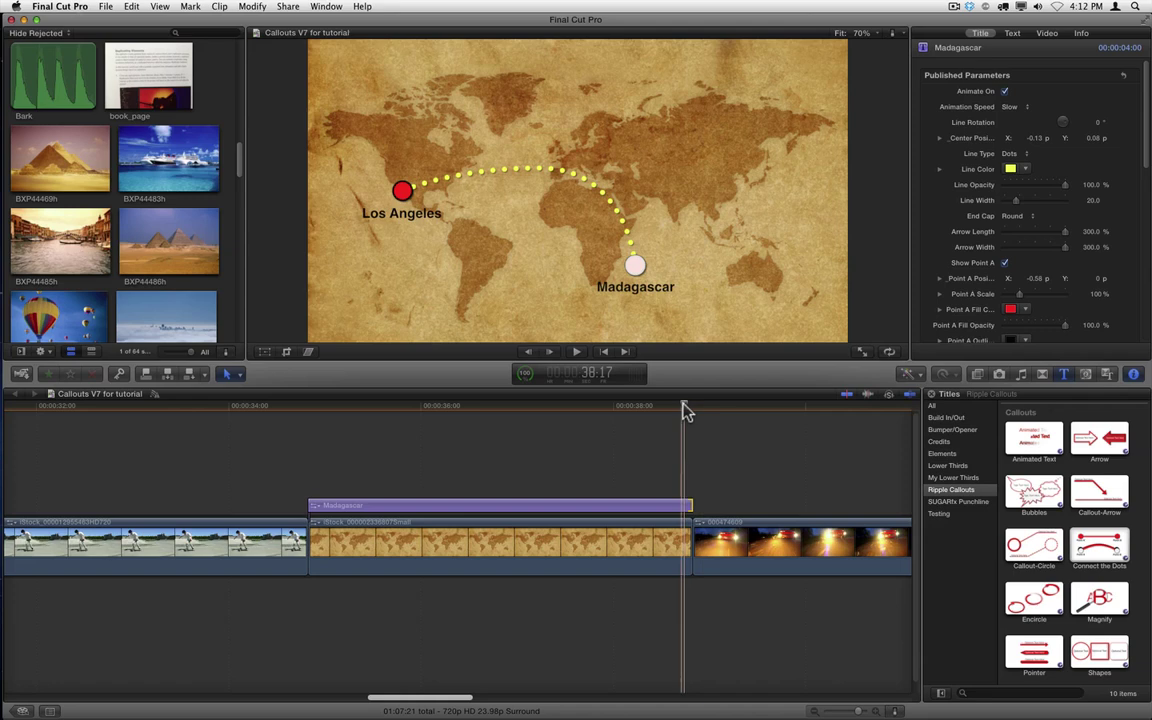
Switch Animation Speed to Fast, replay the route, and drag the Madagascar point west.
click(1015, 113)
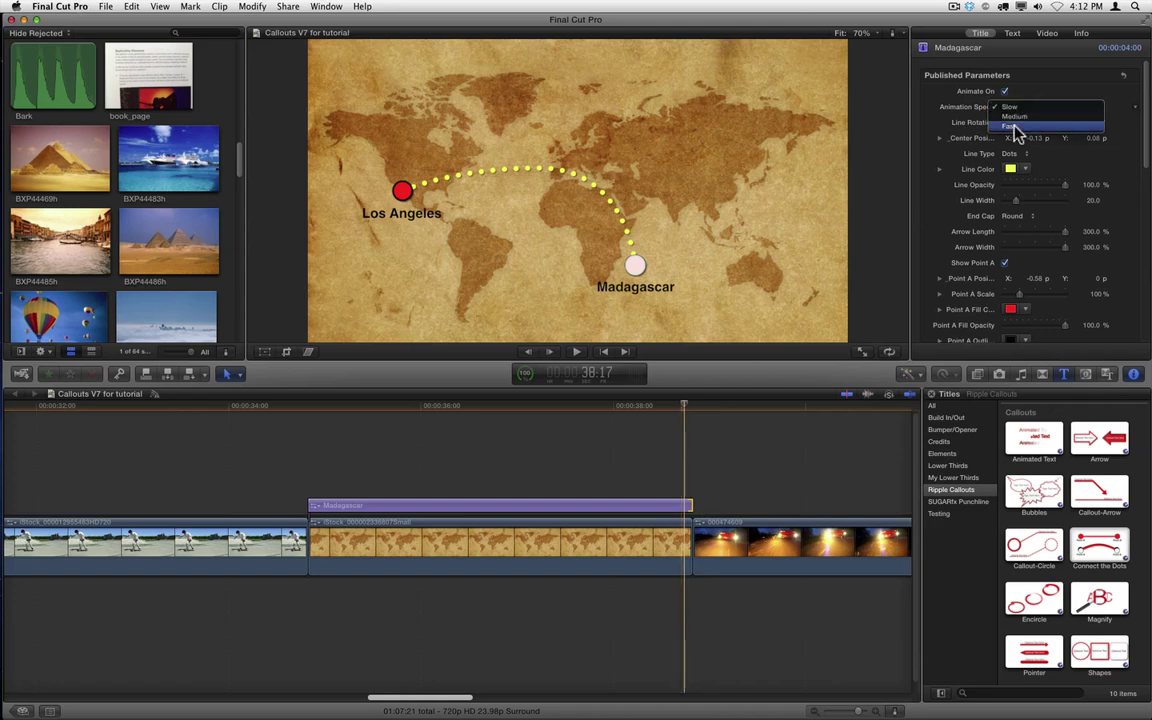
click(1016, 128)
click(300, 414)
key(space)
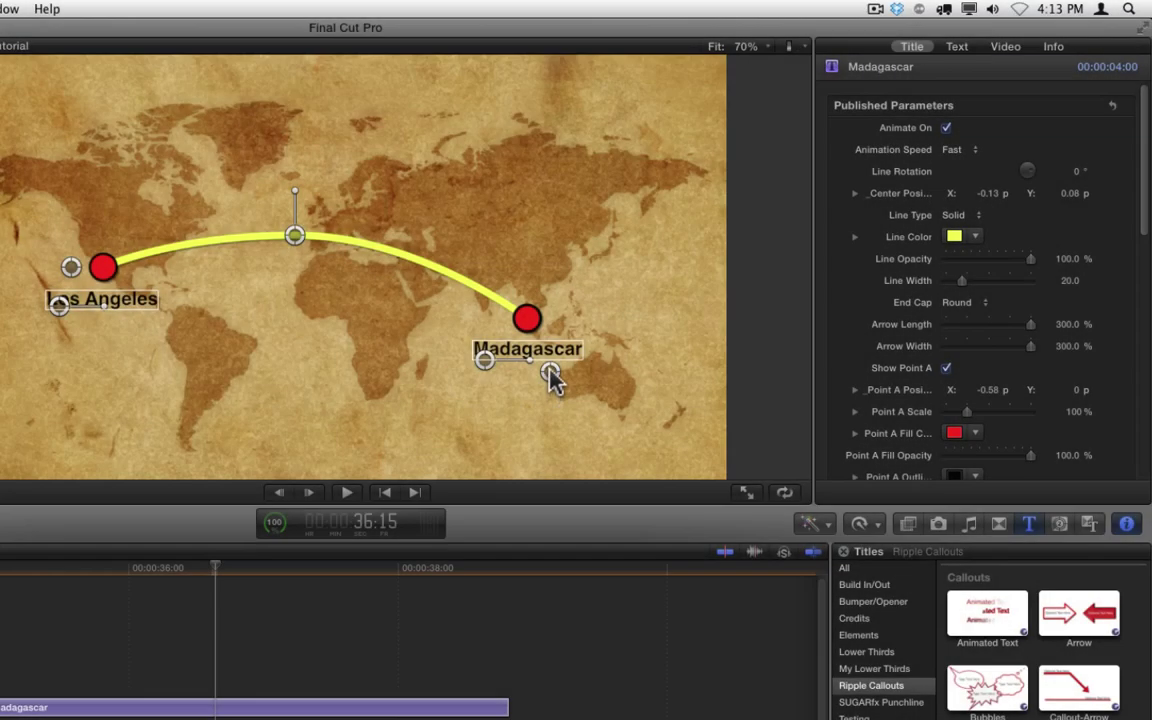
drag(549, 369, 432, 474)
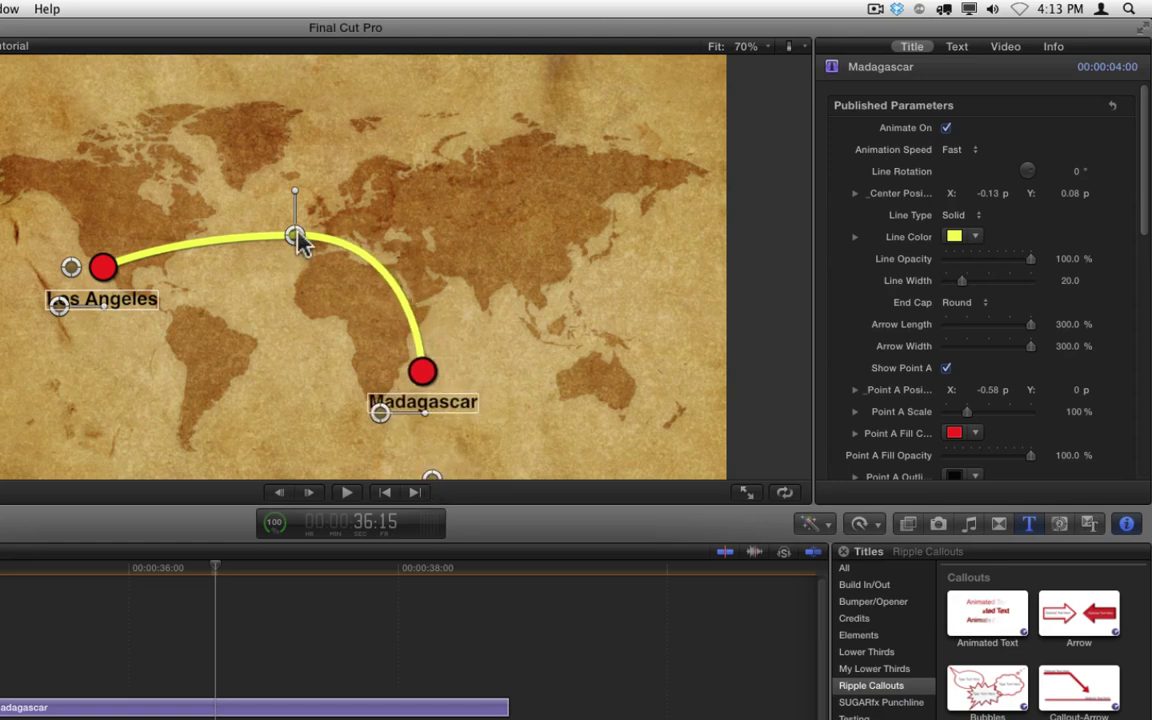
Reshape the route's arc over Europe and try the Dots and Dashes line types.
drag(295, 237, 268, 322)
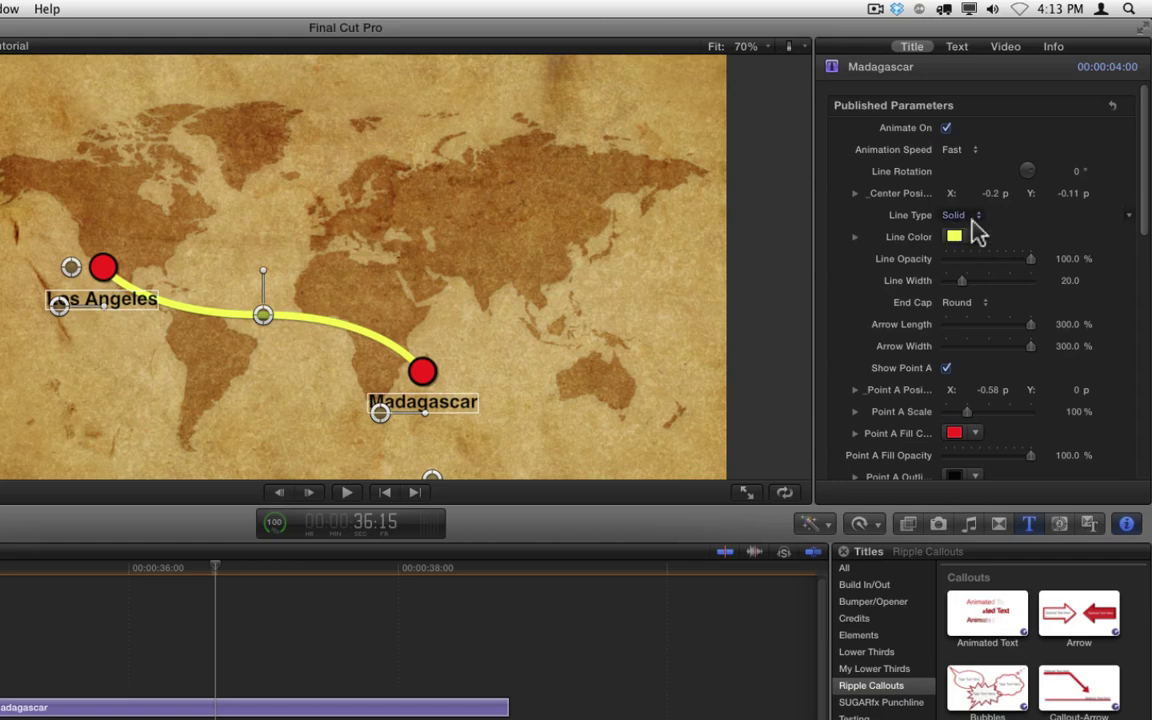
click(966, 218)
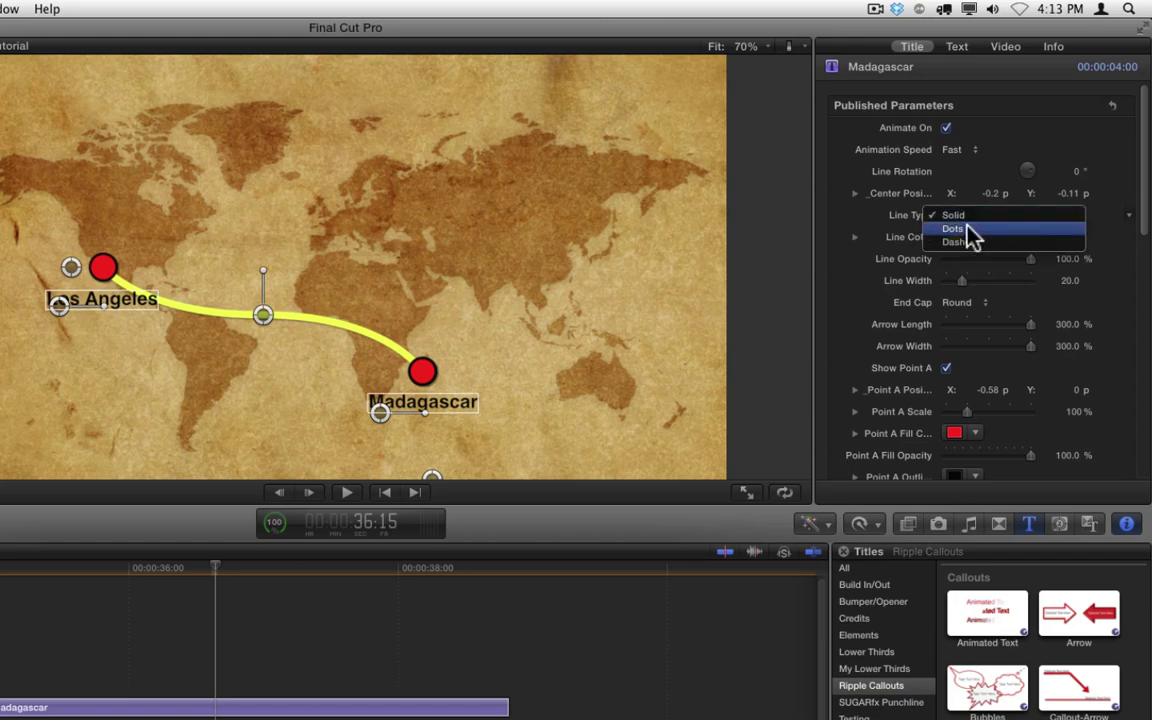
click(966, 228)
click(966, 222)
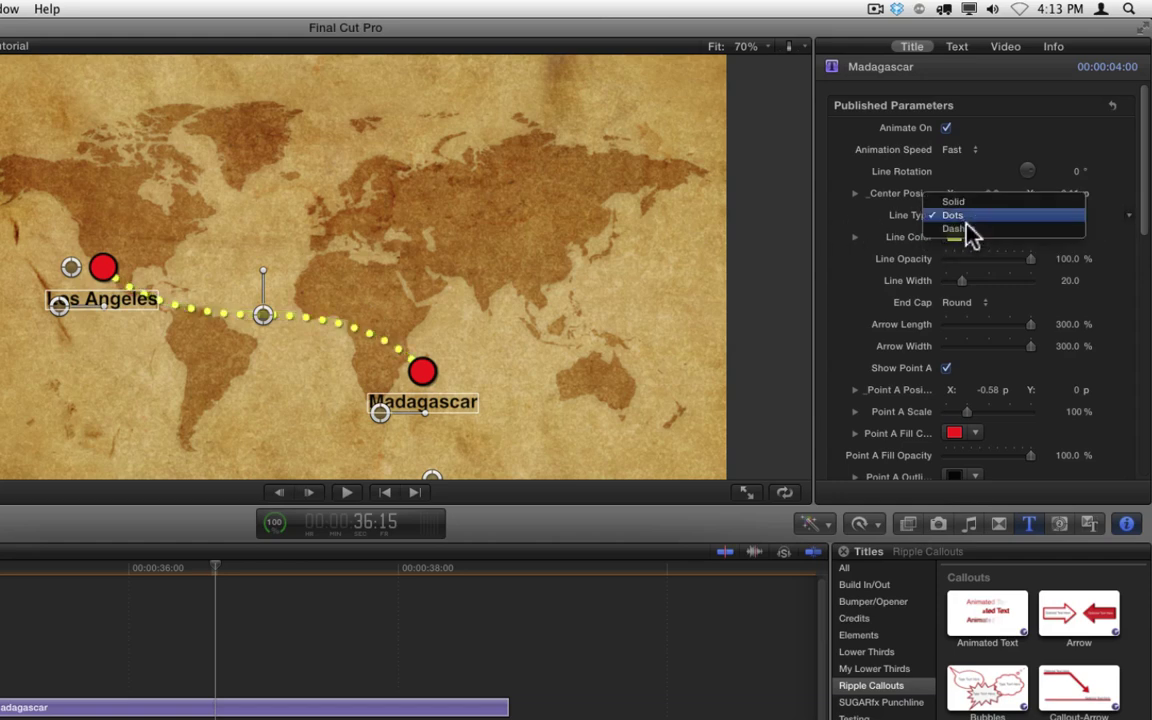
click(966, 230)
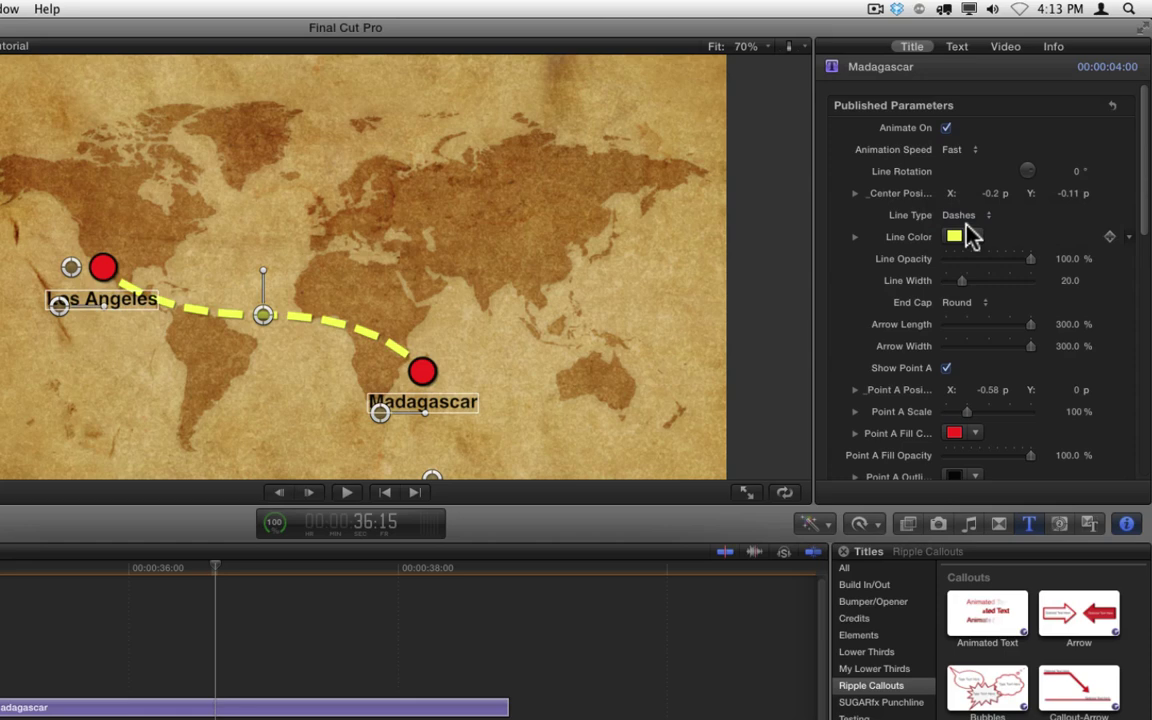
mouse_move(263, 315)
mouse_down()
mouse_move(272, 297)
mouse_move(257, 327)
mouse_move(286, 264)
mouse_move(262, 305)
mouse_move(268, 293)
mouse_up()
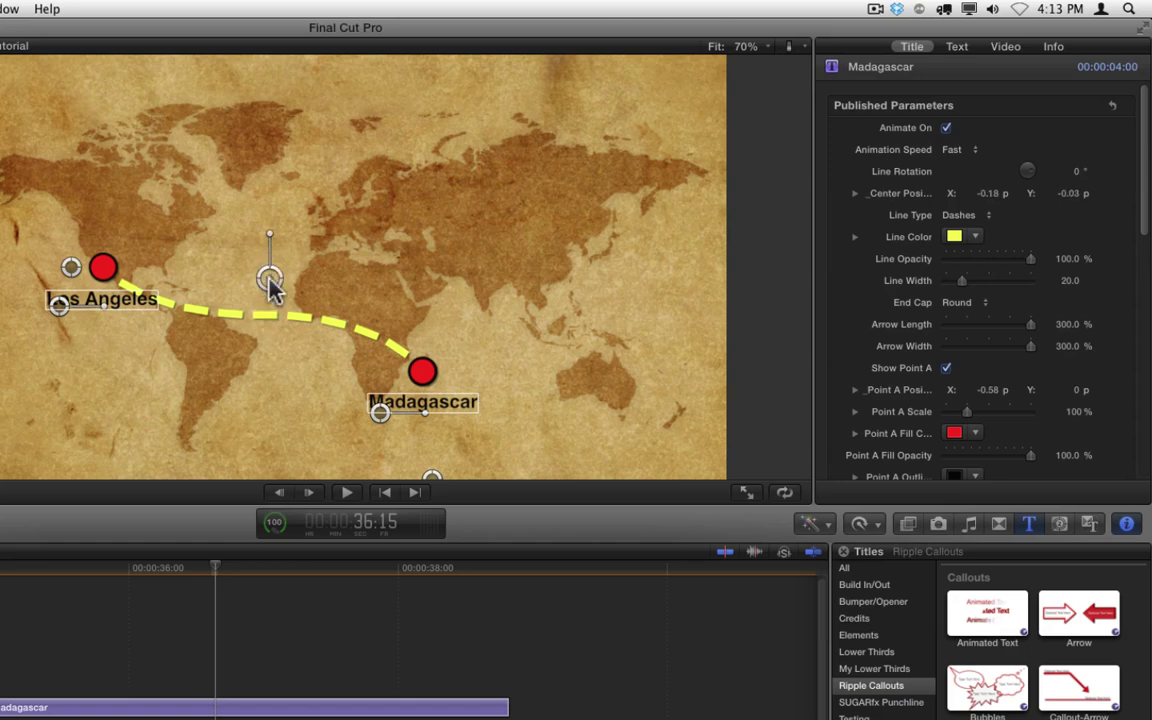
drag(224, 571, 247, 572)
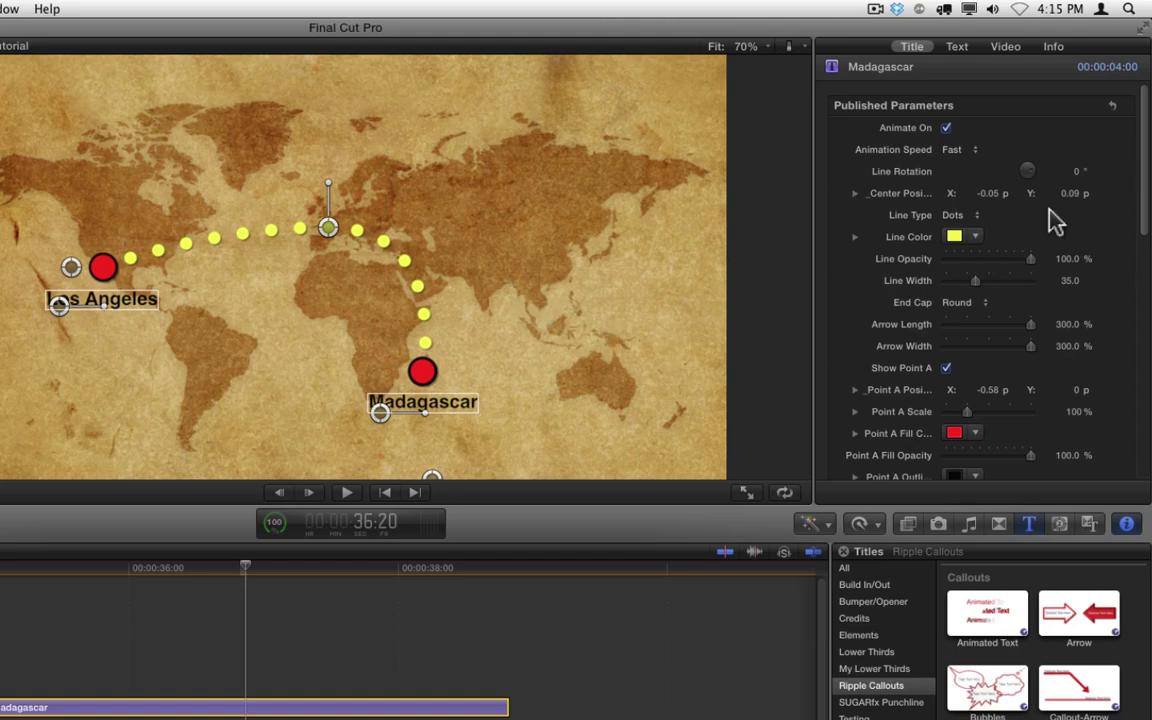
Turn on Indent and Extrude for the map dots, with Extrude Angle 264.5° and Distance 18.
drag(1147, 183, 1145, 410)
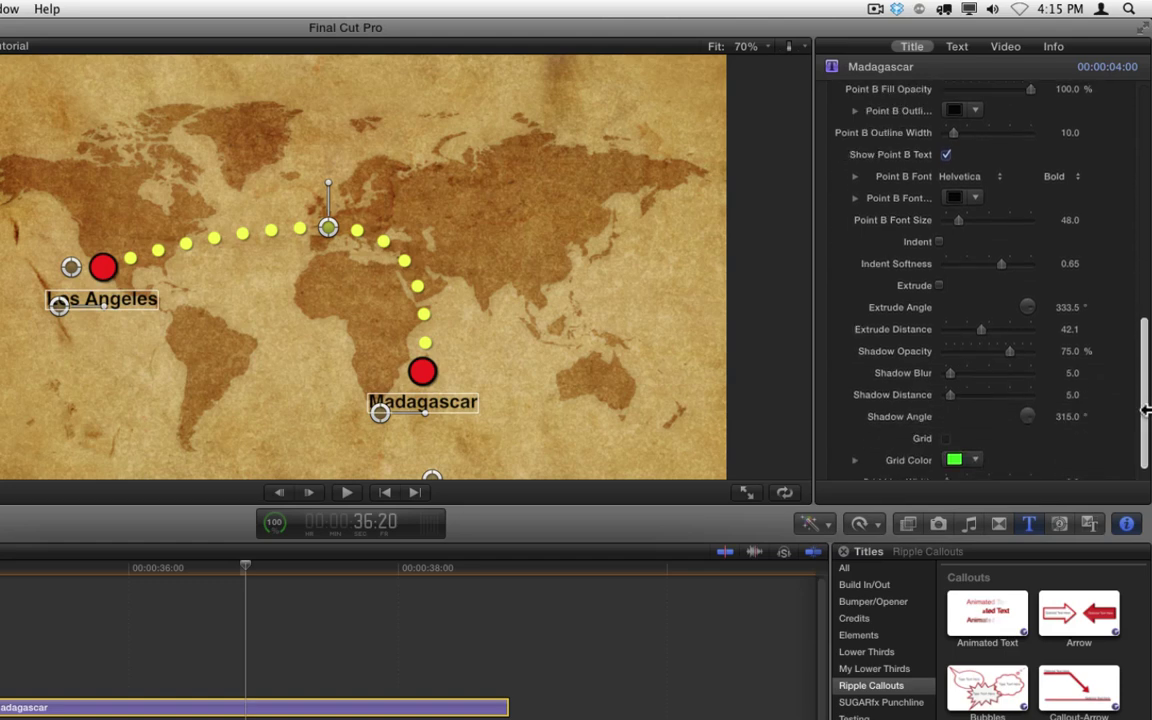
click(940, 242)
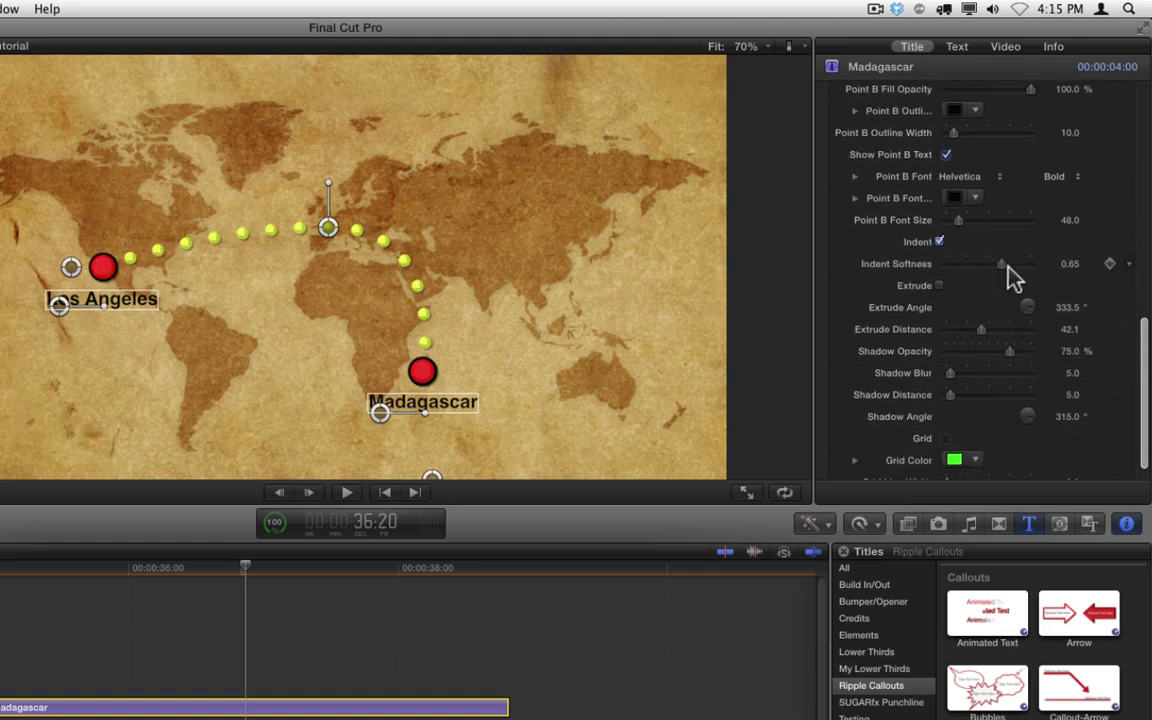
drag(1003, 265, 972, 264)
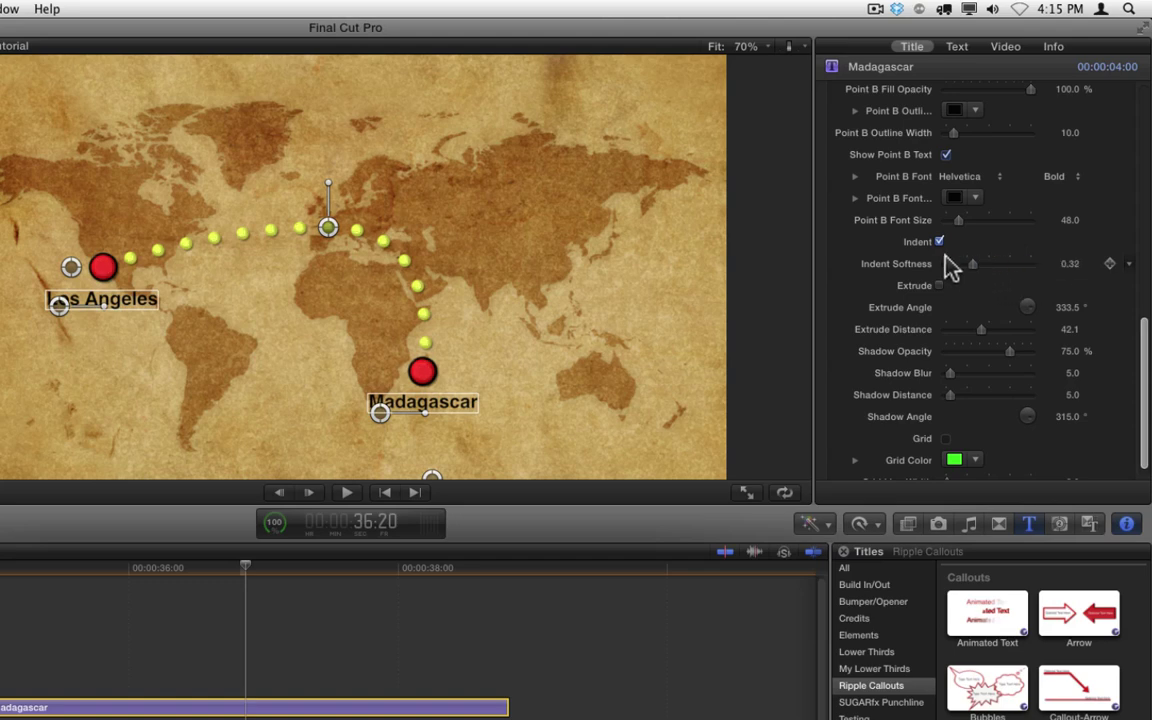
click(940, 242)
click(940, 286)
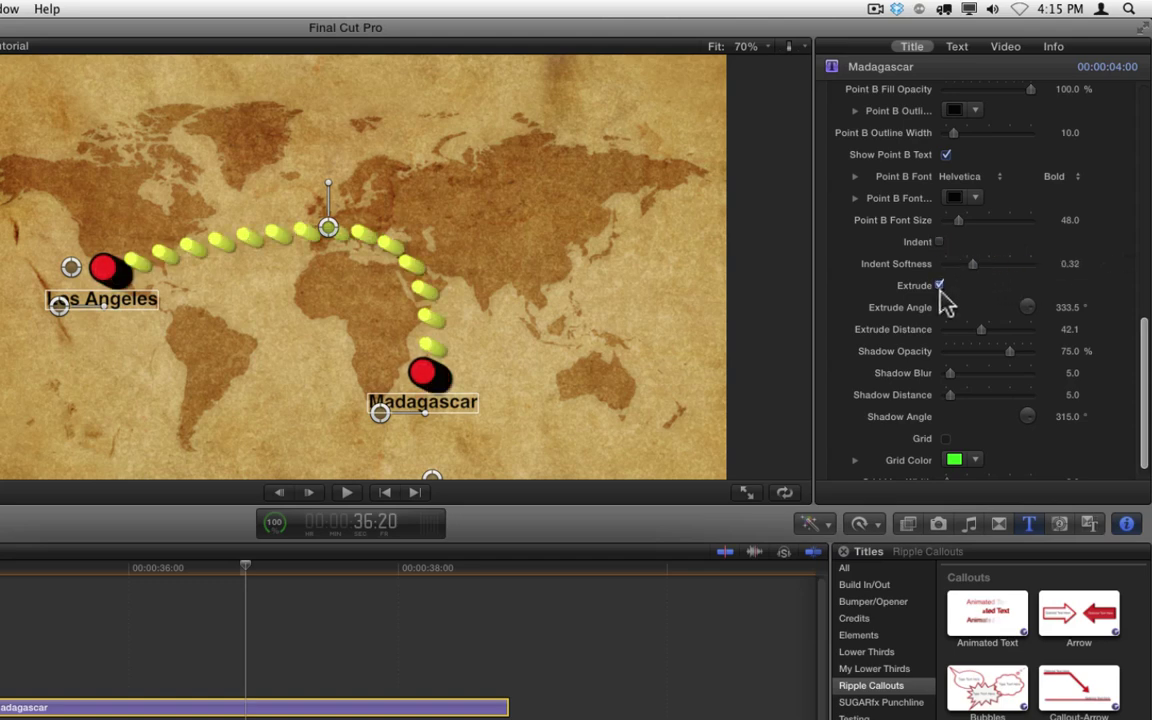
drag(1070, 315, 1045, 315)
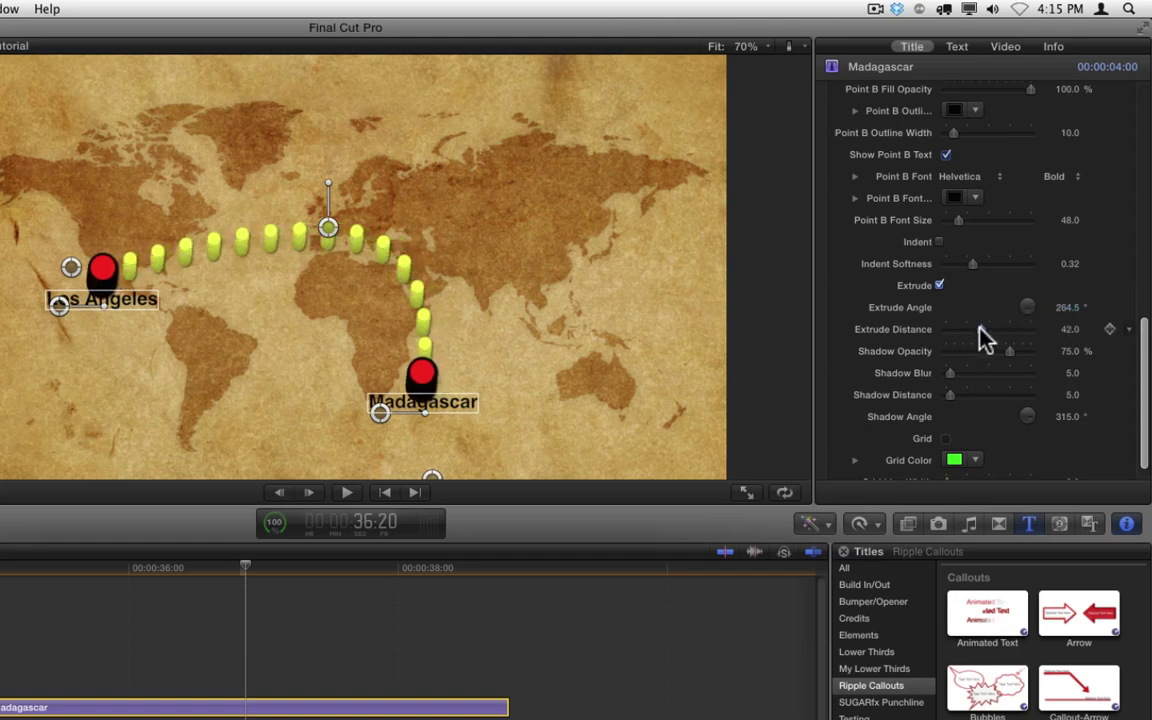
drag(979, 328, 959, 328)
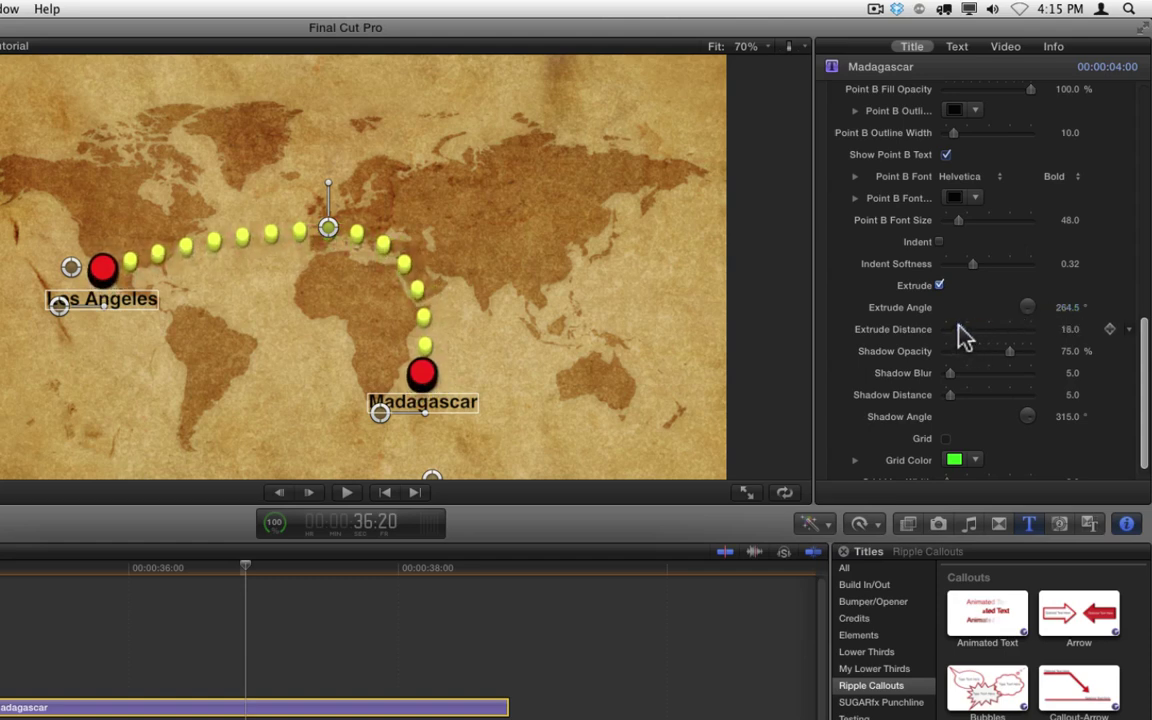
click(939, 242)
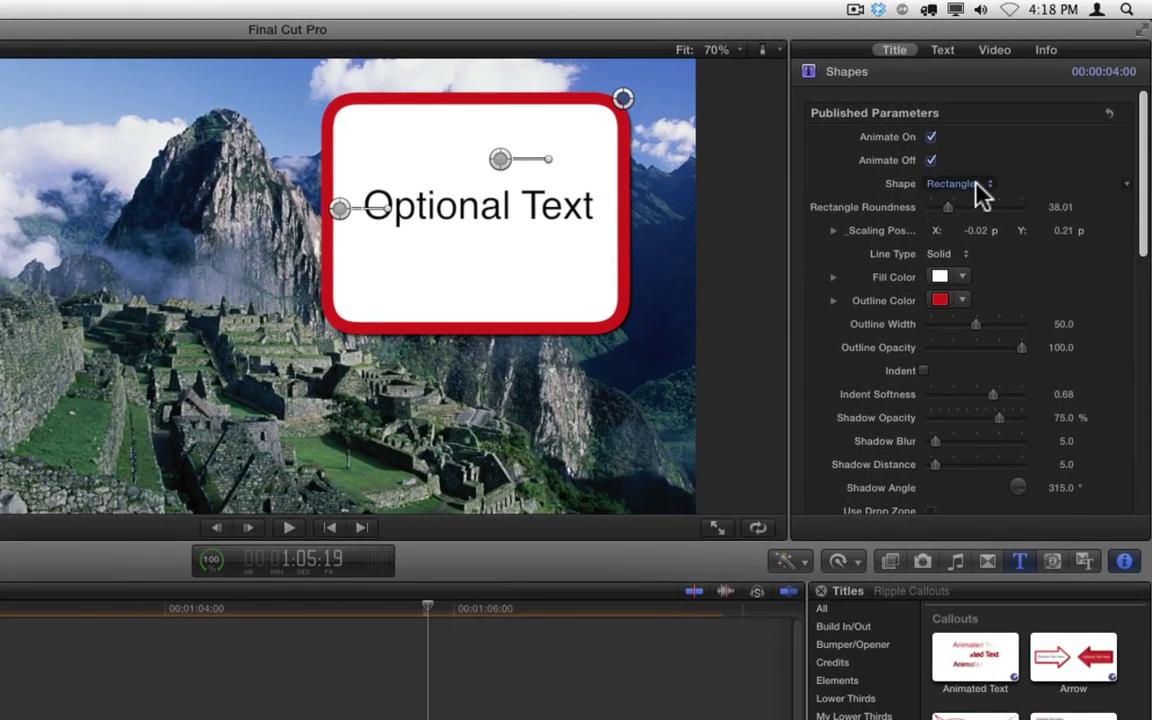
Try Circle, then set the shape back to Rectangle with higher Roundness.
click(977, 184)
click(974, 169)
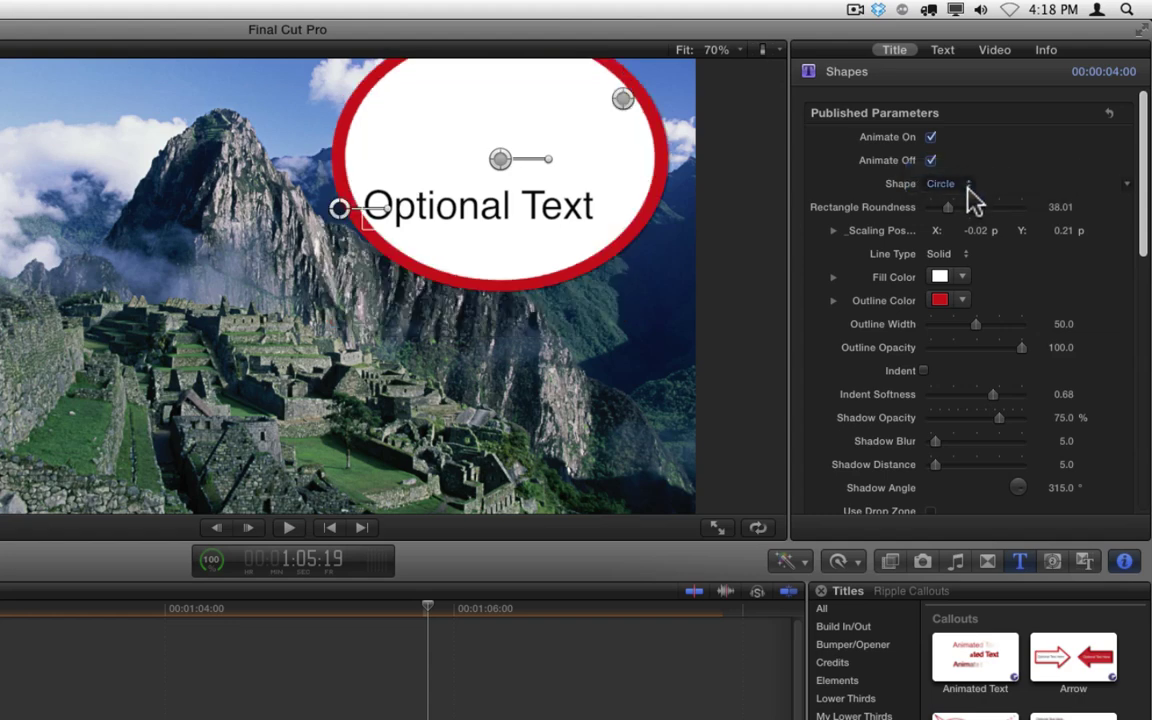
click(969, 186)
click(968, 198)
mouse_move(948, 208)
mouse_down()
mouse_move(969, 207)
mouse_move(957, 207)
mouse_up()
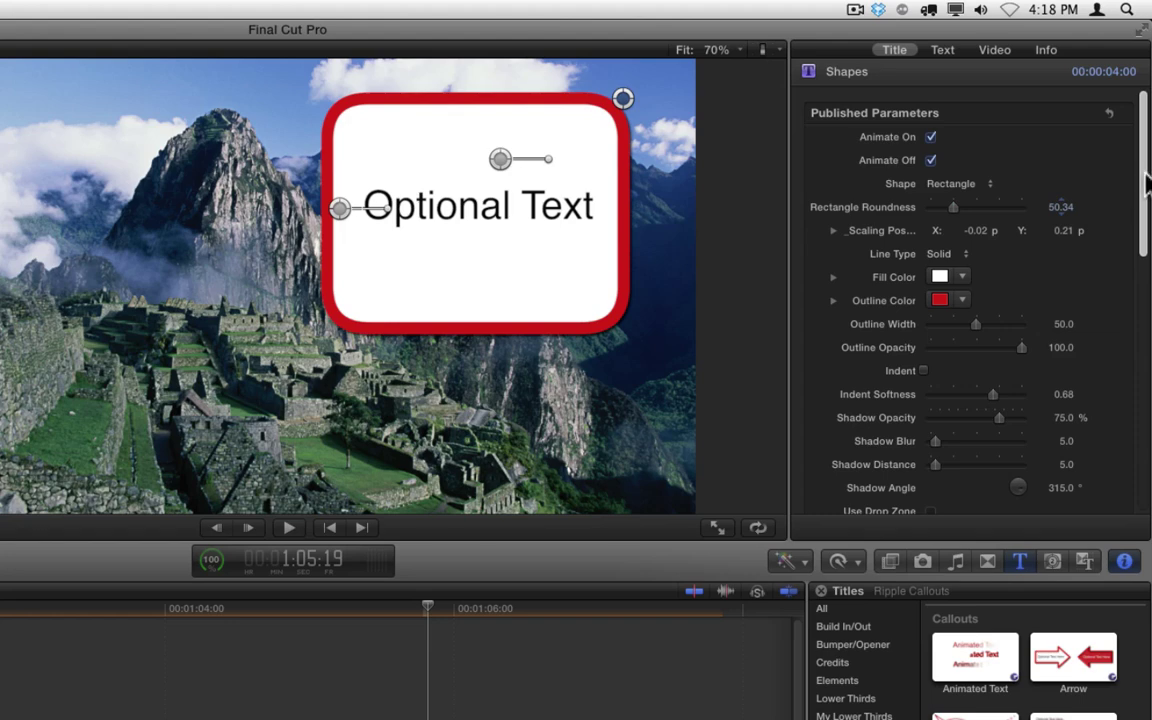
Set Fill Opacity to 0 and hide the Optional Text.
drag(1144, 185, 1131, 296)
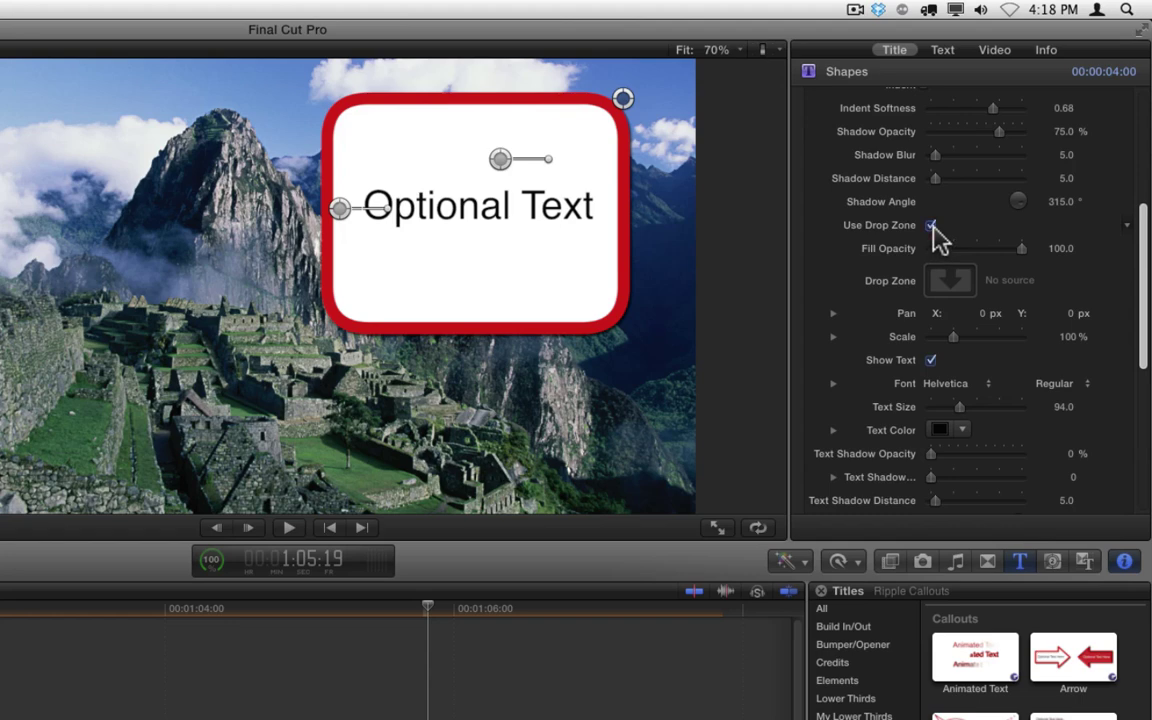
drag(1020, 248, 906, 250)
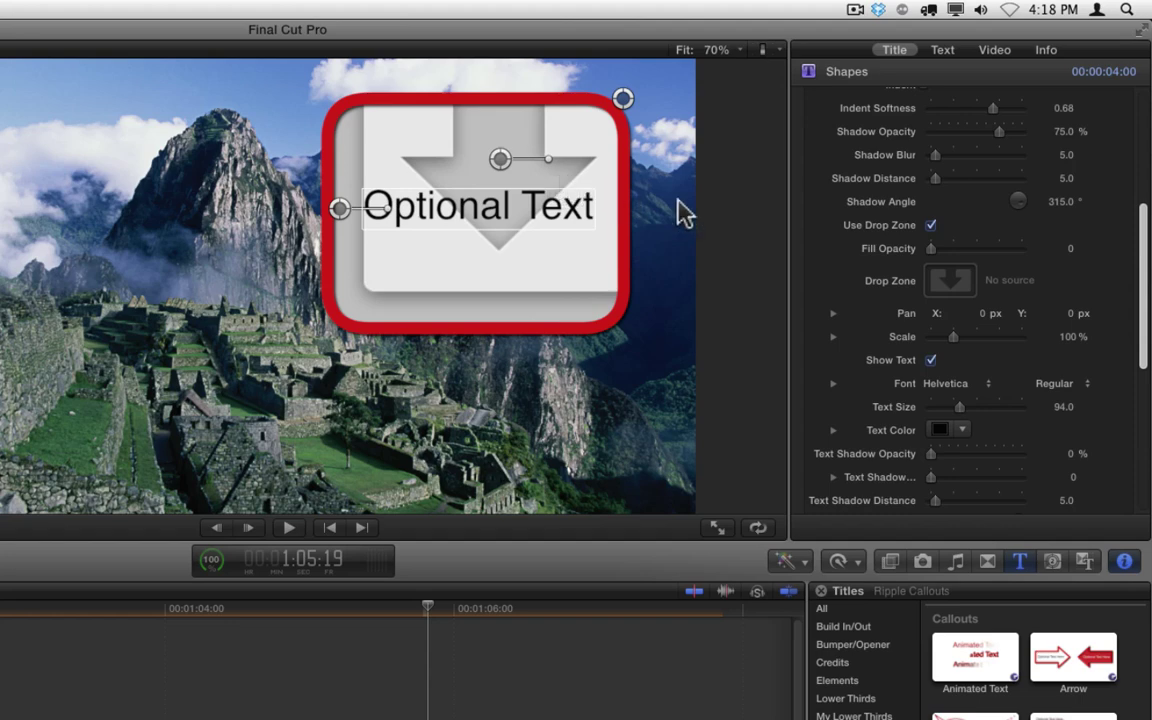
click(930, 360)
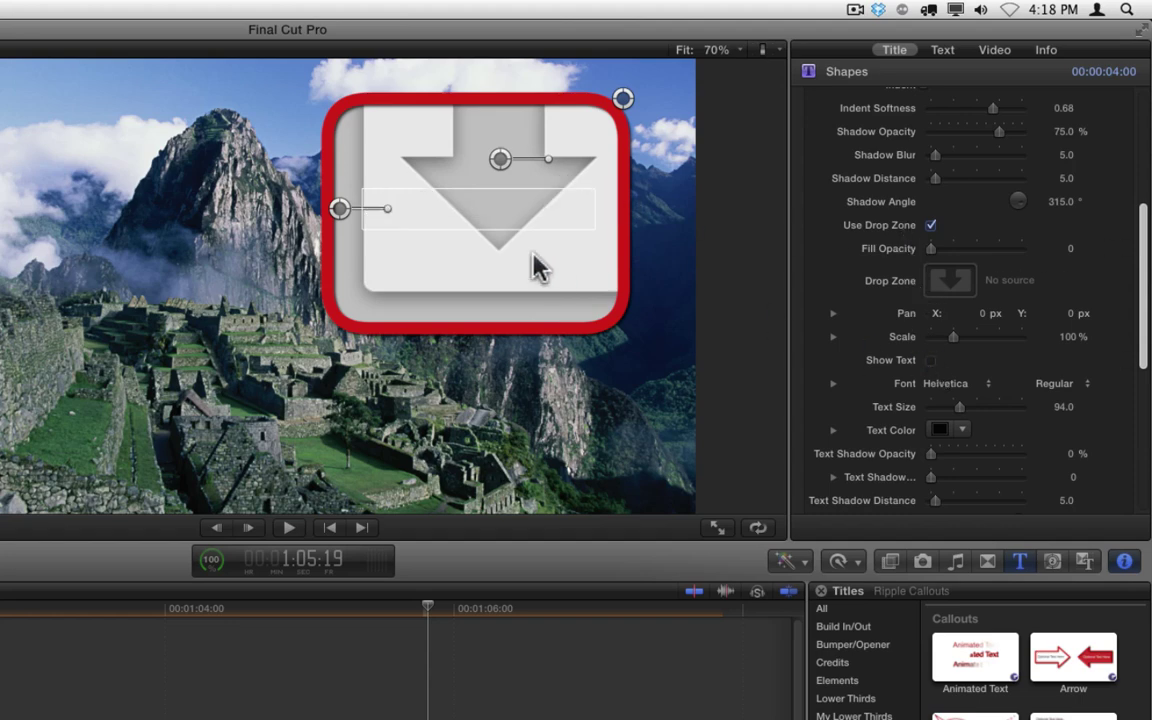
Apply photo clip 42273 of the woman on the rocks to the Shapes drop zone.
click(955, 284)
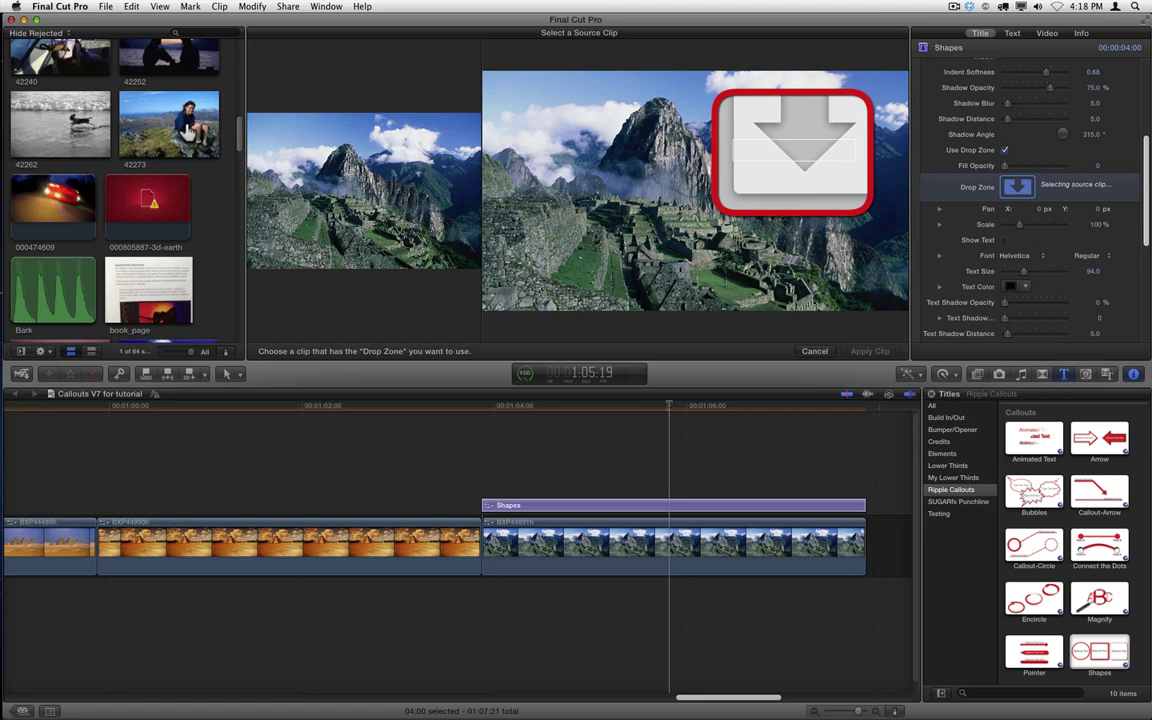
click(189, 132)
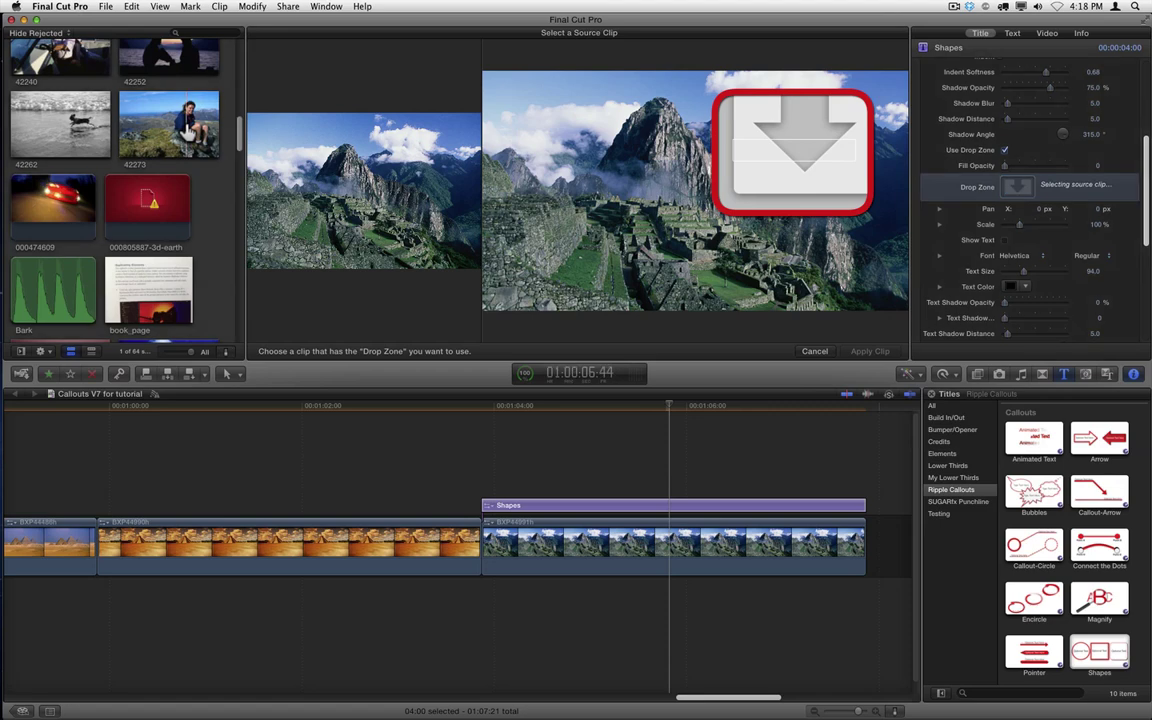
click(189, 132)
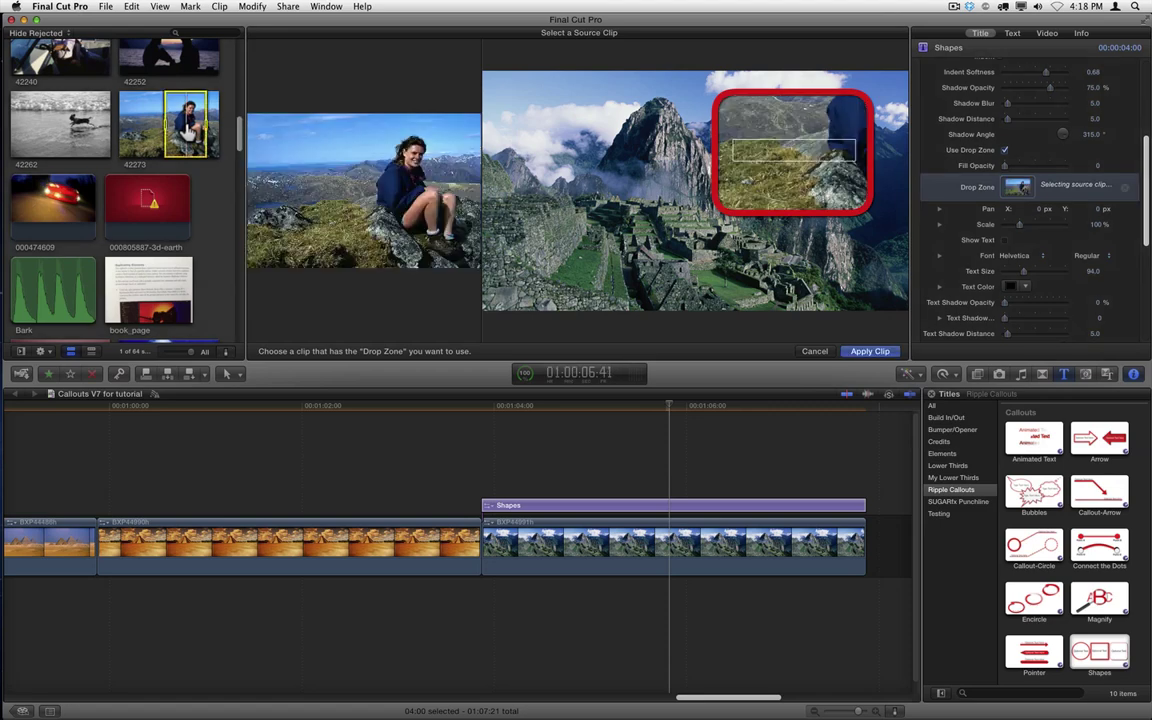
click(868, 352)
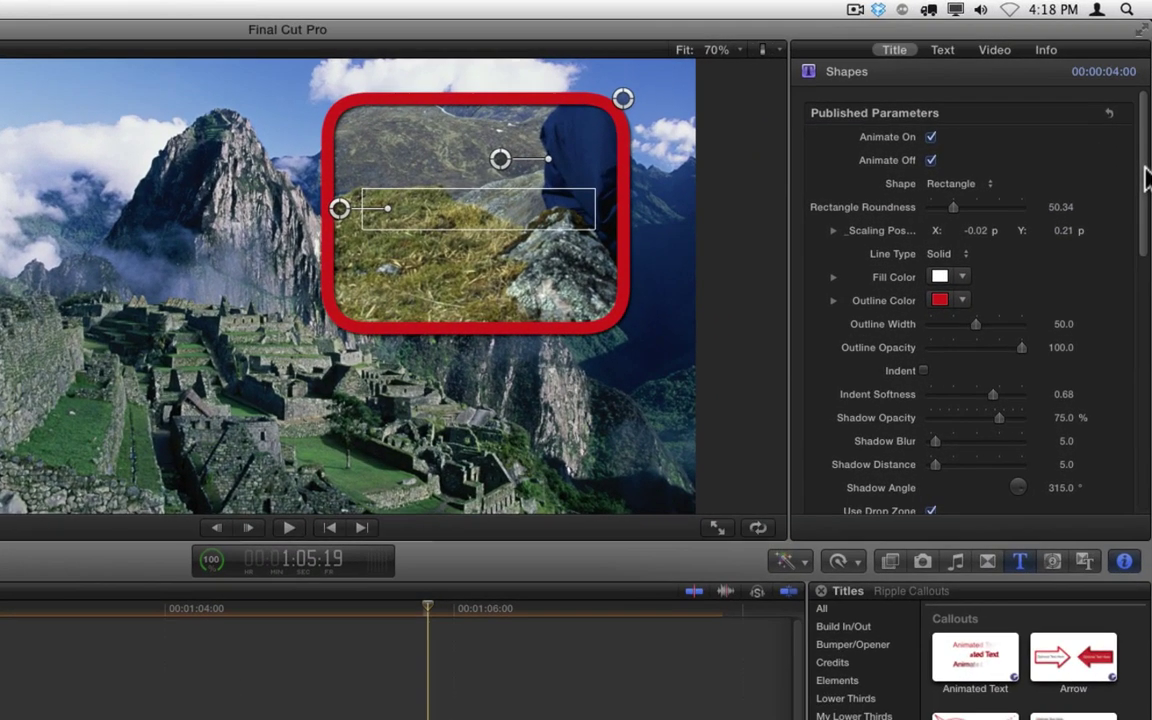
Lower the Drop Zone Scale slider to shrink the callout photo to about 49%.
drag(1146, 117, 1149, 236)
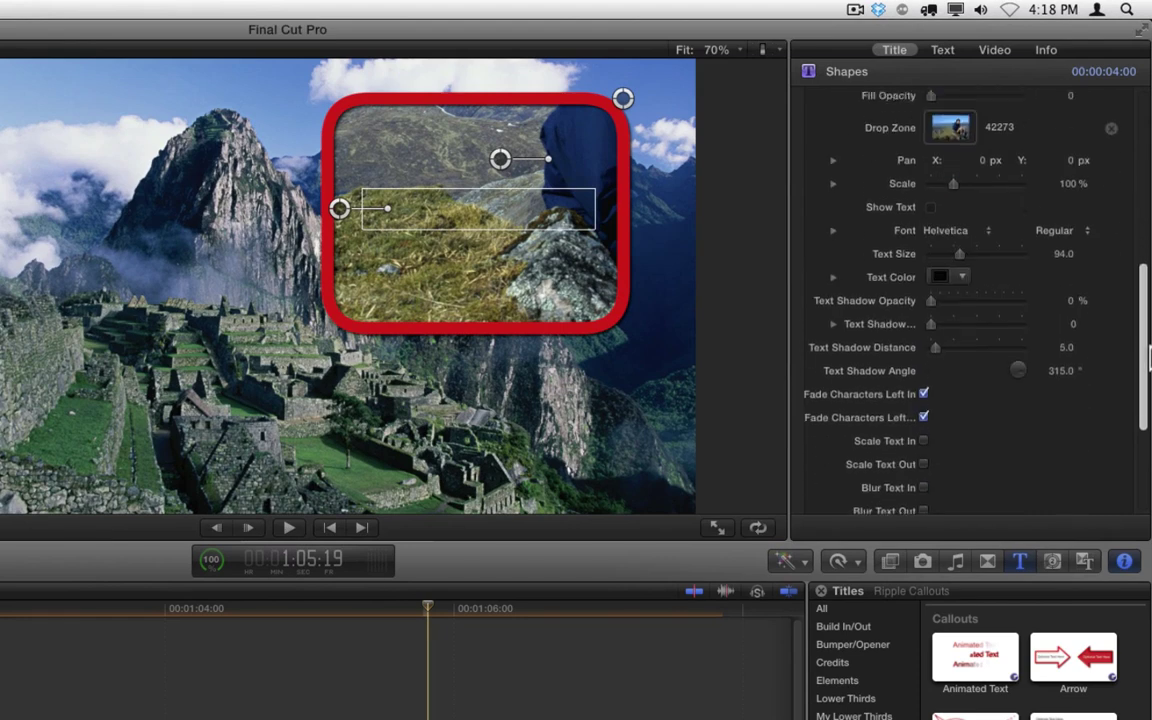
scroll(975, 192, up, 3)
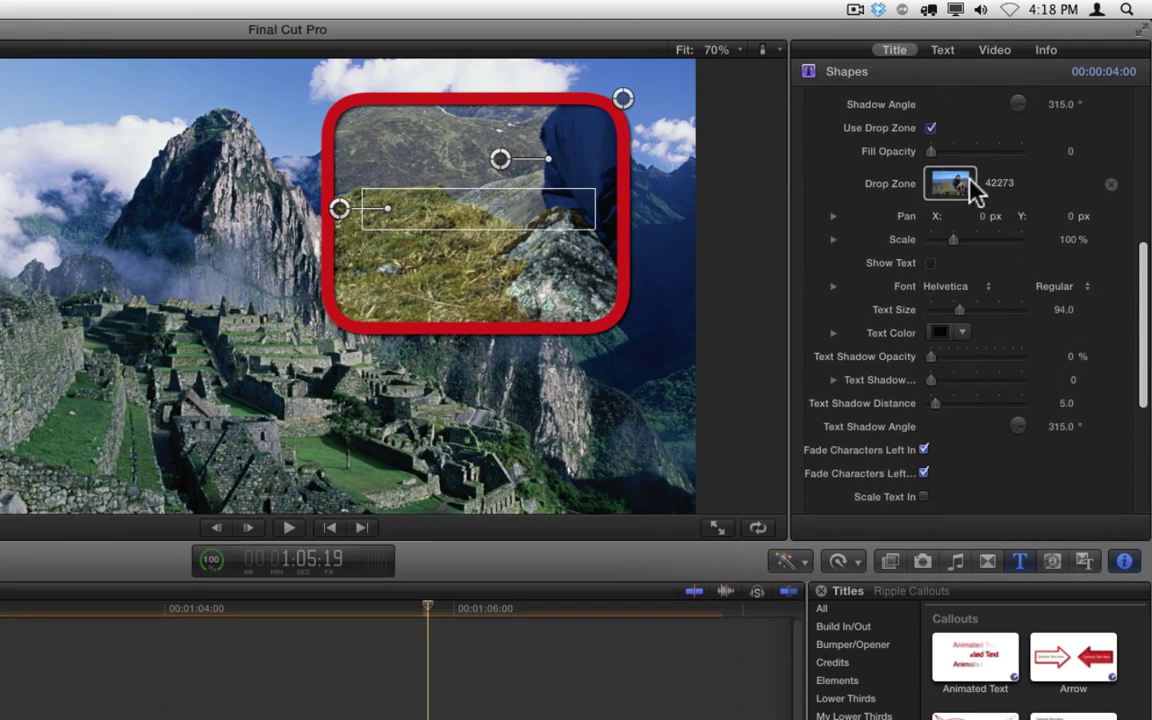
drag(953, 240, 1098, 226)
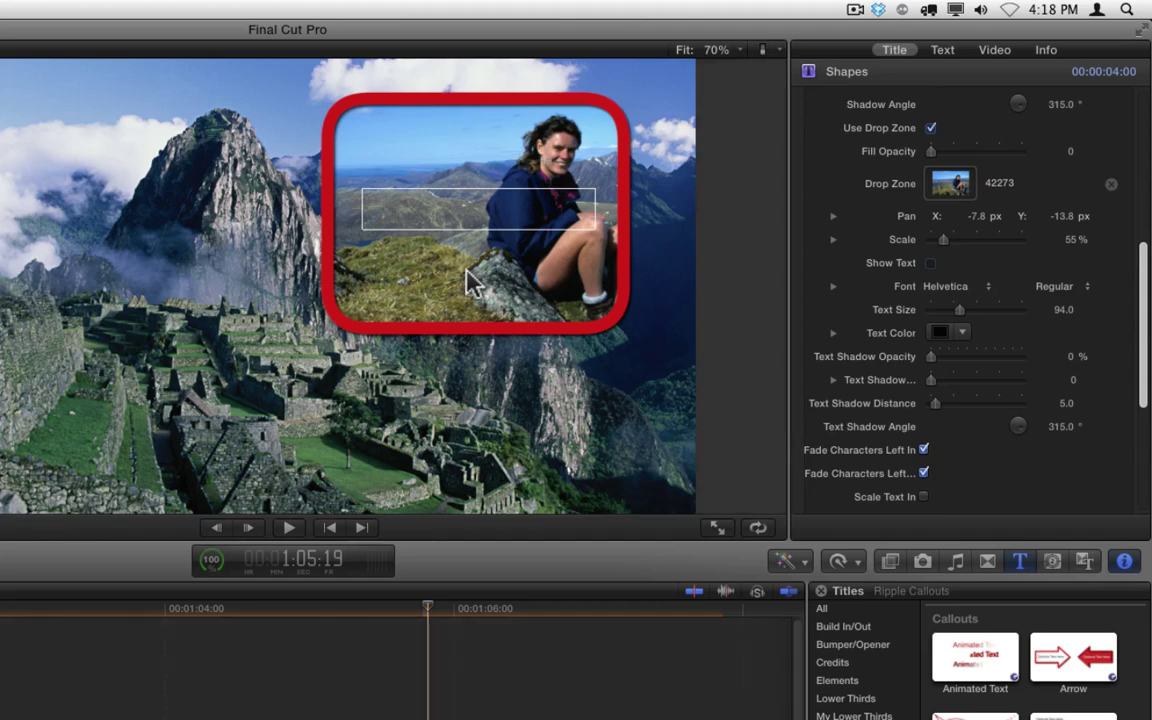
Pan and slightly shrink the photo in the Viewer so the seated woman fits the callout.
click(498, 262)
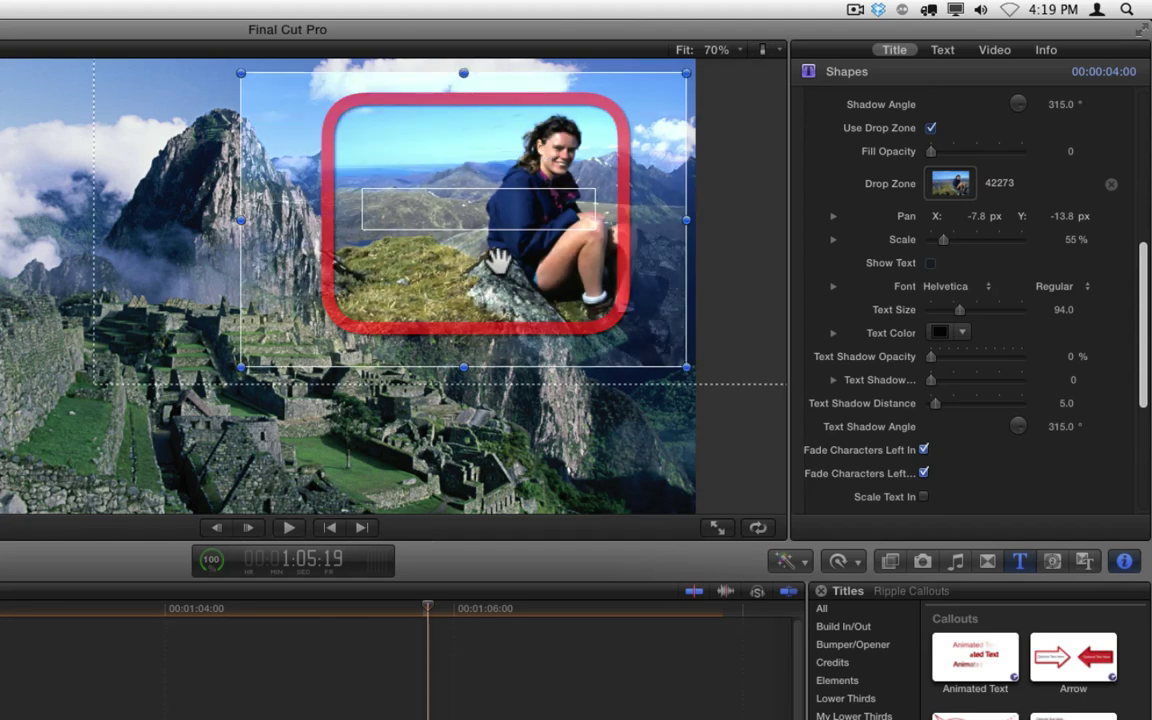
drag(498, 262, 496, 255)
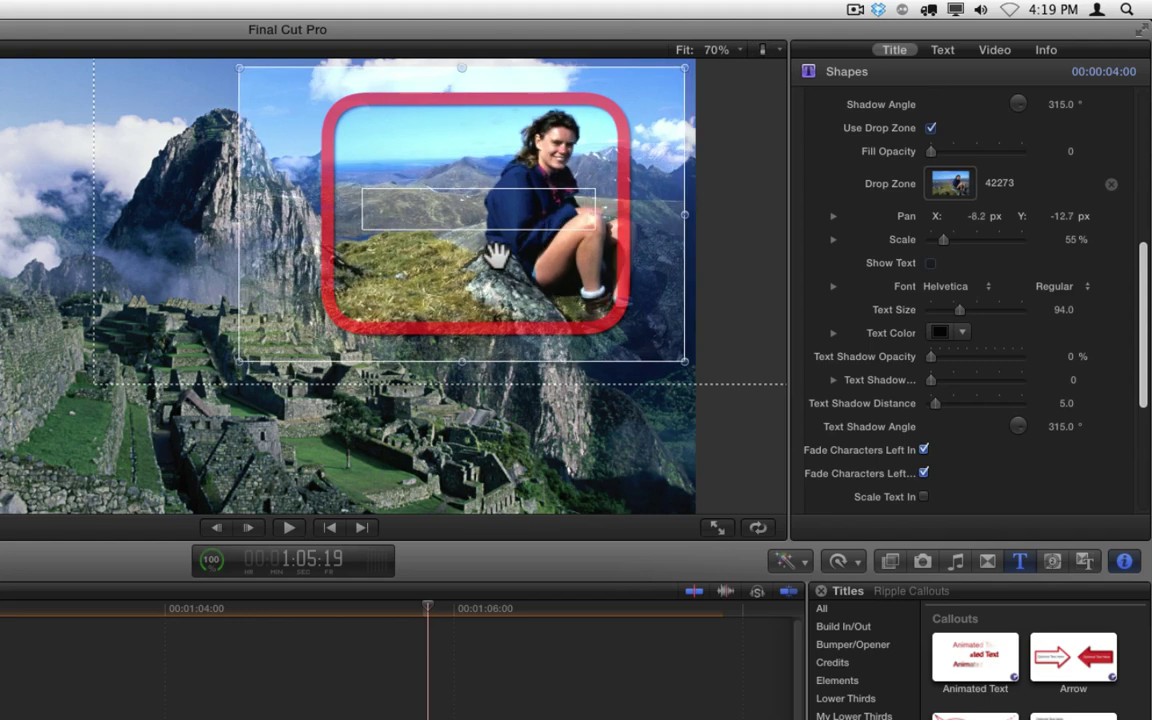
drag(240, 360, 265, 347)
drag(430, 261, 440, 270)
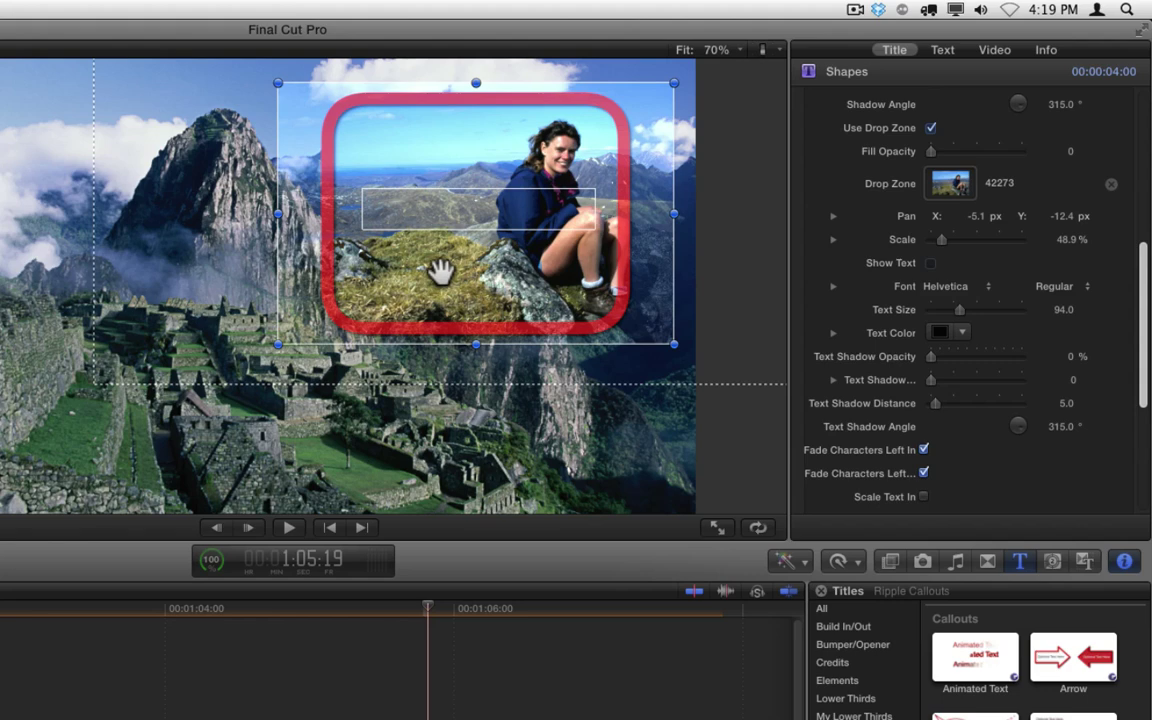
click(395, 672)
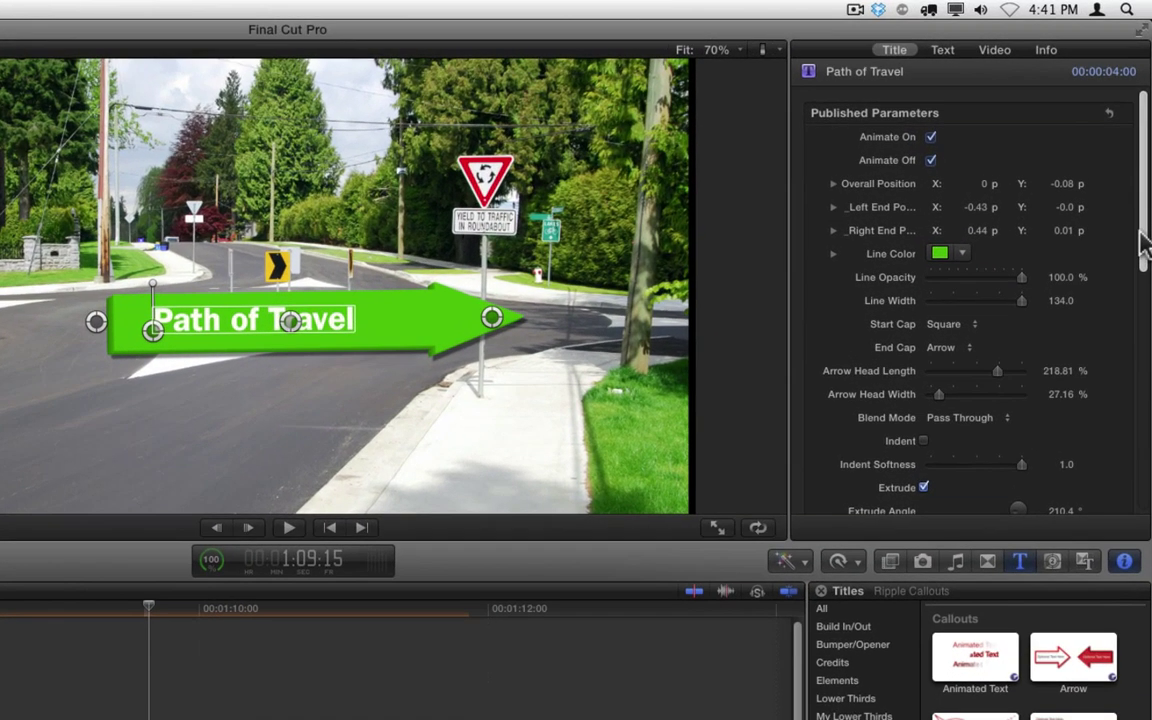
Enable Four Corner on the arrow and nudge the Top Left and Top Right corners for road perspective.
scroll(1145, 292, down, 5)
scroll(1145, 450, down, 4)
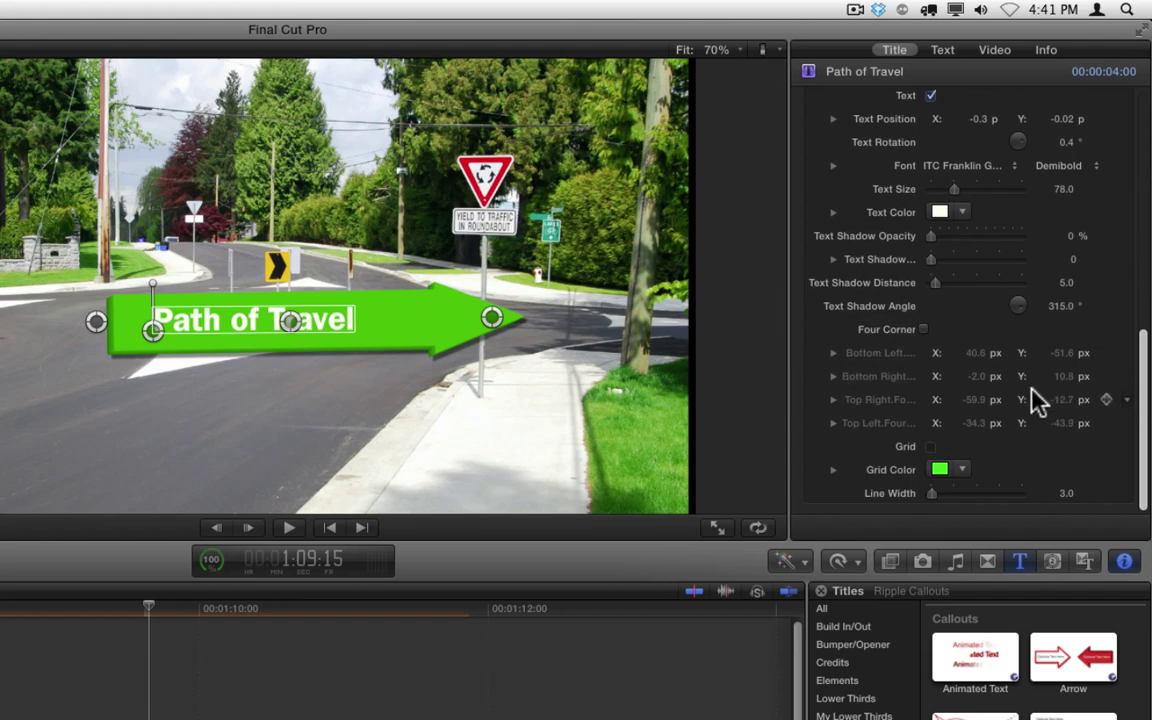
click(924, 331)
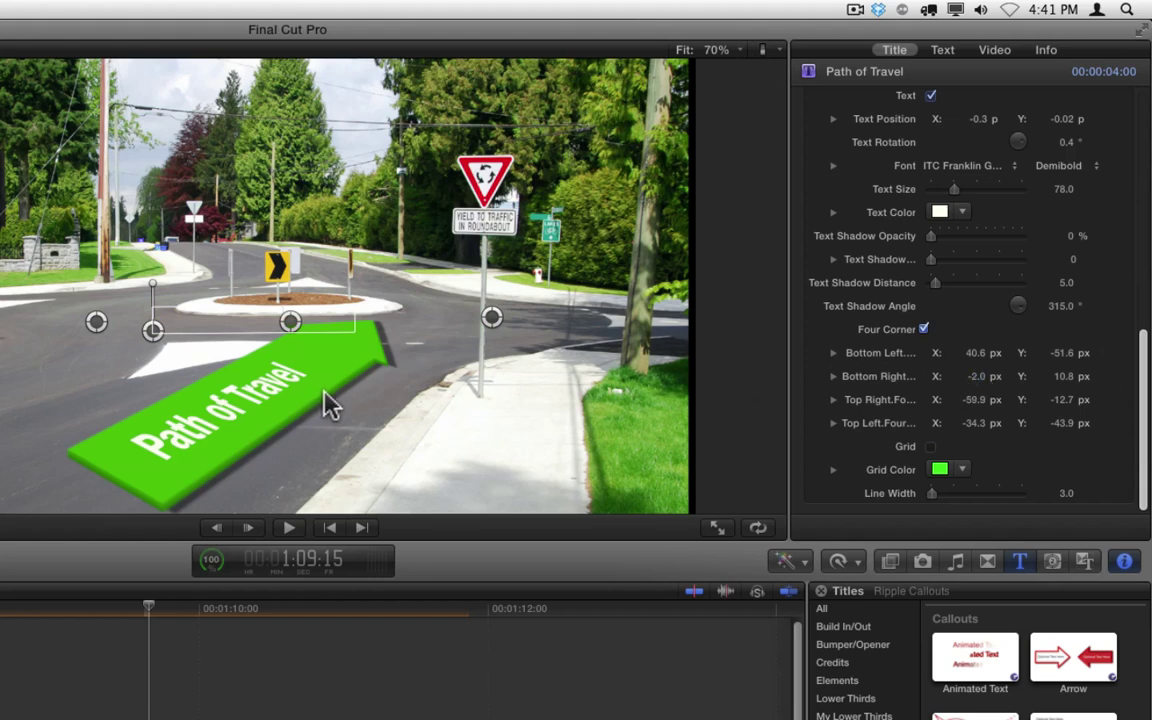
drag(981, 423, 975, 421)
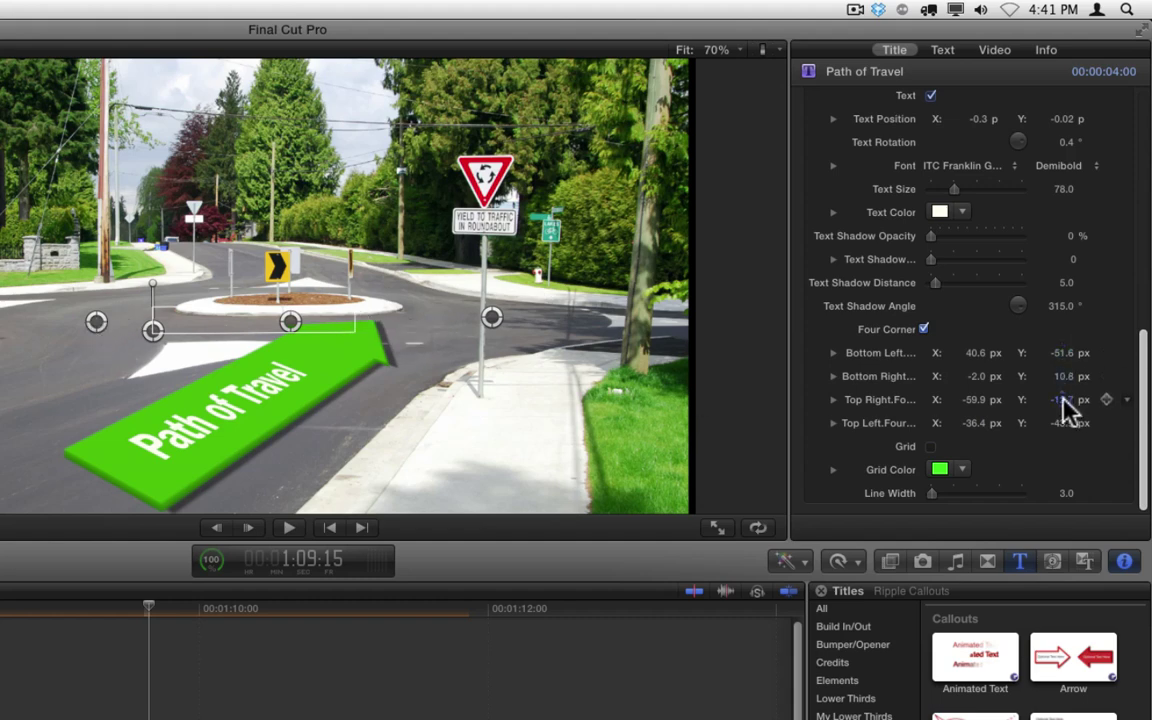
mouse_move(1068, 402)
mouse_down()
mouse_move(1068, 425)
mouse_move(1064, 400)
mouse_up()
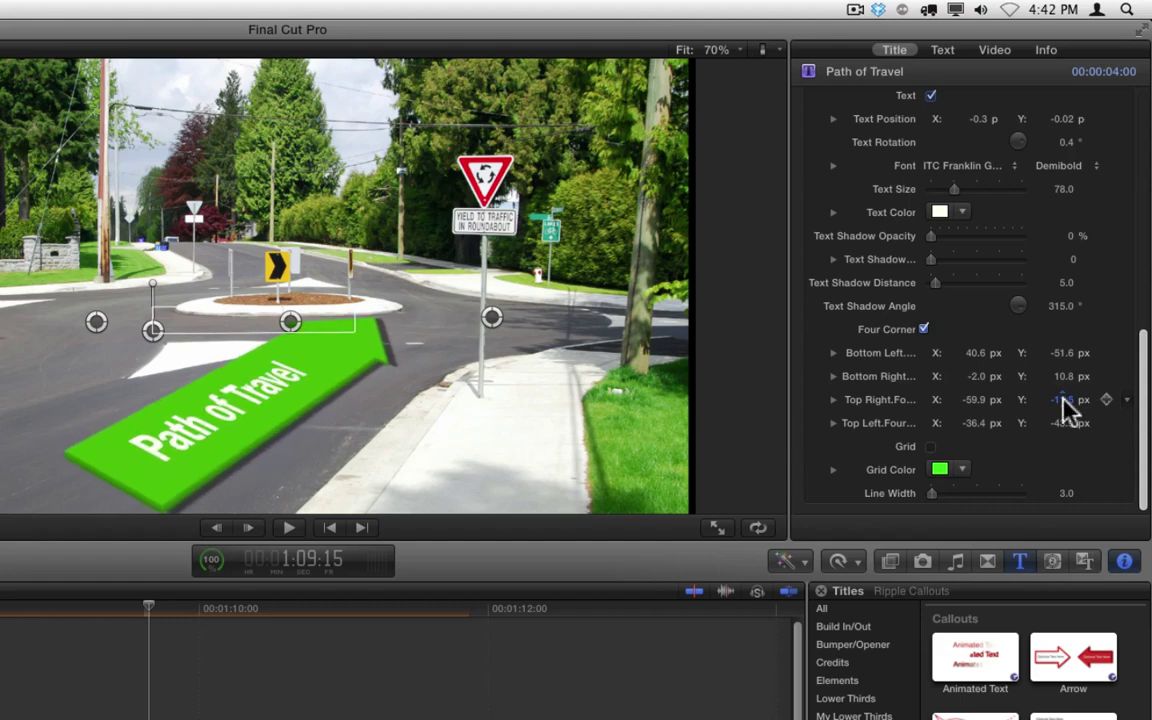